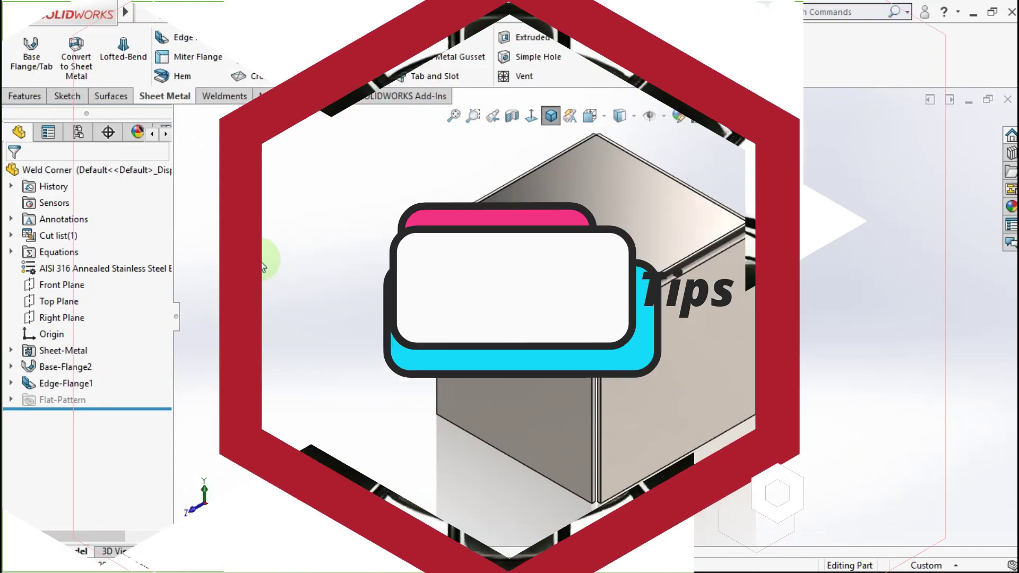
# Find Welded Corner via command search ('wel') and add it to the Sheet Metal CommandManager tab
pyautogui.moveTo(258, 257)
pyautogui.mouseDown()
pyautogui.moveTo(354, 491)
pyautogui.moveTo(298, 341)
pyautogui.moveTo(279, 257)
pyautogui.mouseUp()
pyautogui.moveTo(420, 338)
pyautogui.mouseDown(button='middle')
pyautogui.moveTo(506, 267)
pyautogui.moveTo(460, 292)
pyautogui.moveTo(392, 268)
pyautogui.moveTo(340, 294)
pyautogui.mouseUp(button='middle')
pyautogui.moveTo(505, 314)
pyautogui.mouseDown(button='middle')
pyautogui.moveTo(530, 289)
pyautogui.moveTo(587, 269)
pyautogui.moveTo(703, 271)
pyautogui.mouseUp(button='middle')
pyautogui.scroll(3, 715, 311)
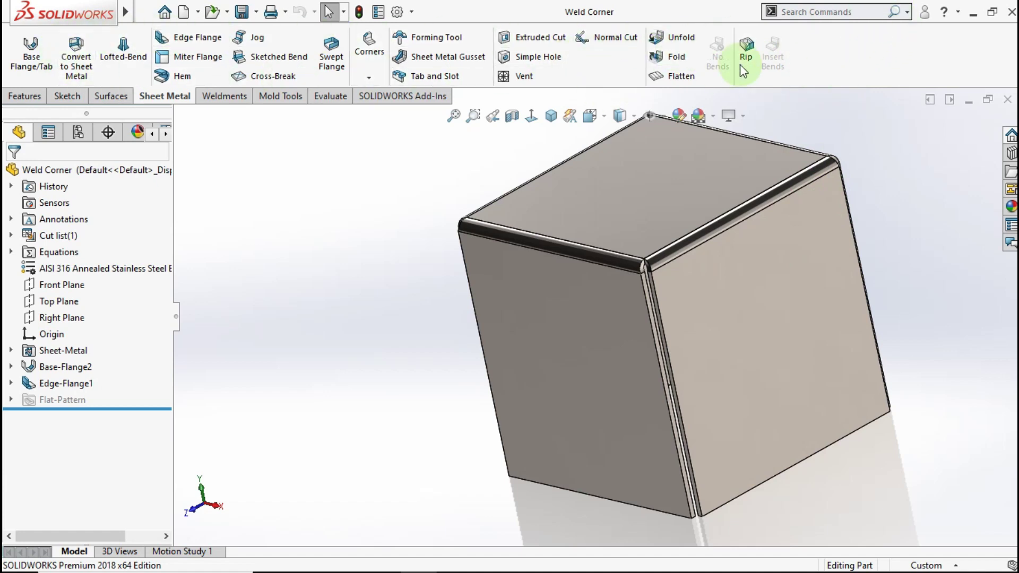
pyautogui.click(907, 12)
pyautogui.click(849, 45)
pyautogui.write('we')
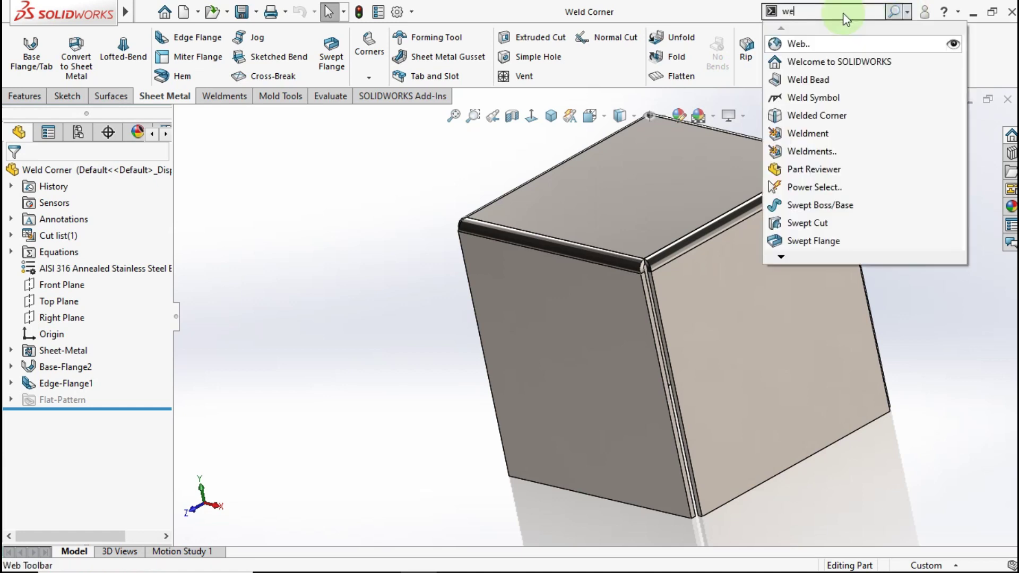
pyautogui.write('l')
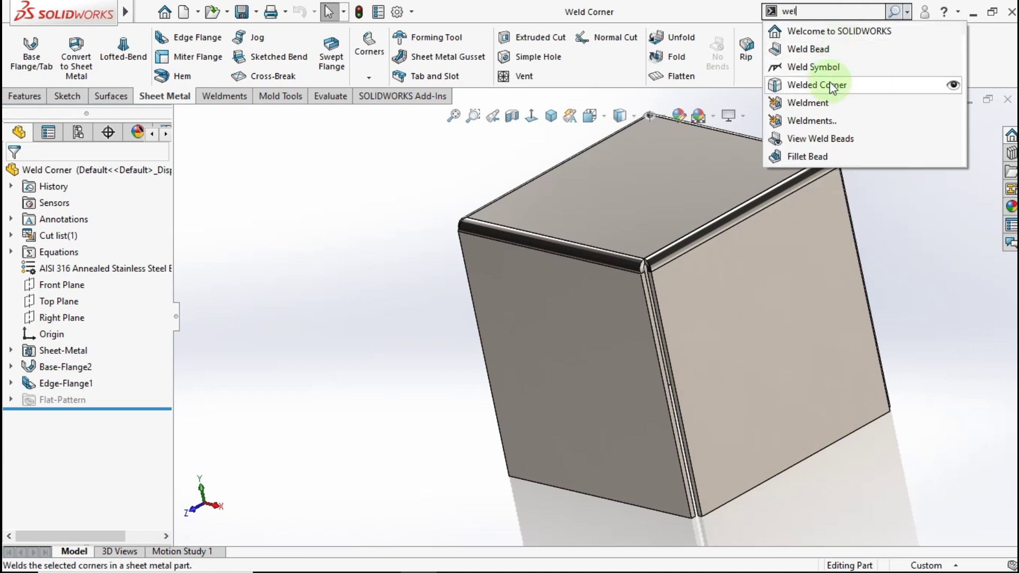
pyautogui.moveTo(830, 84); pyautogui.dragTo(987, 49)
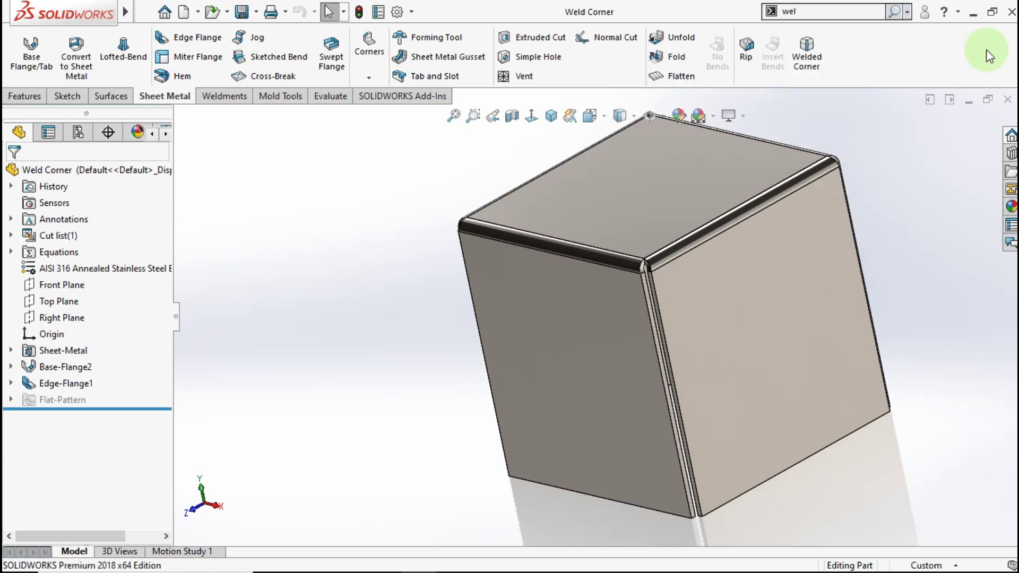
# Start a Welded Corner on the side face of the box's first corner
pyautogui.click(817, 59)
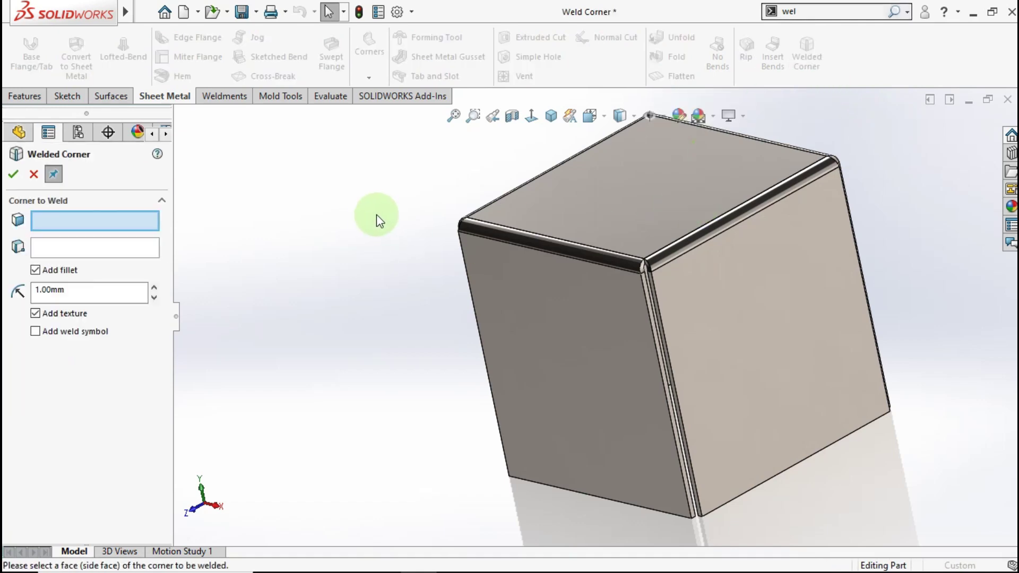
pyautogui.scroll(-3, 653, 313)
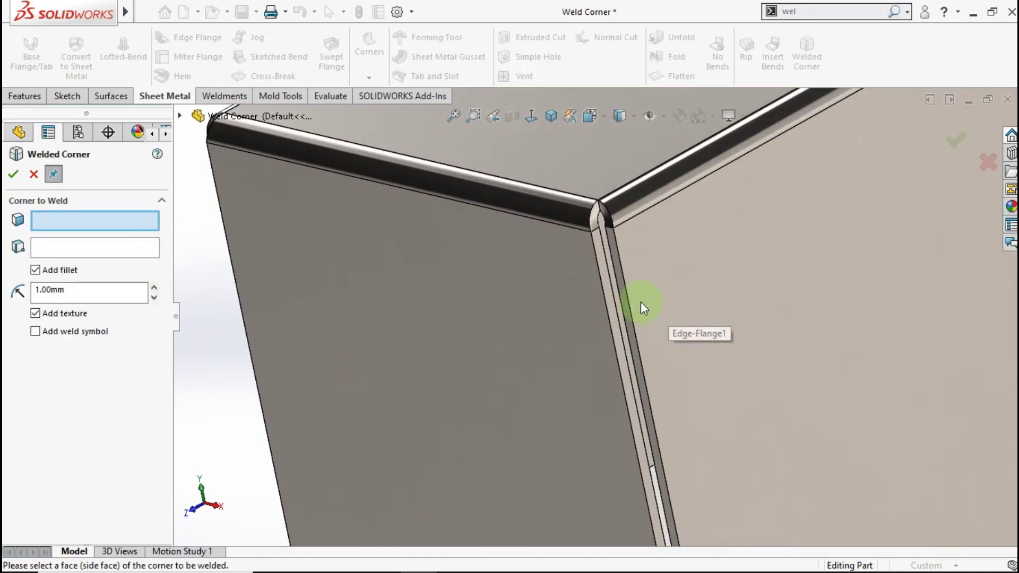
pyautogui.scroll(-2, 610, 297)
pyautogui.scroll(-3, 478, 314)
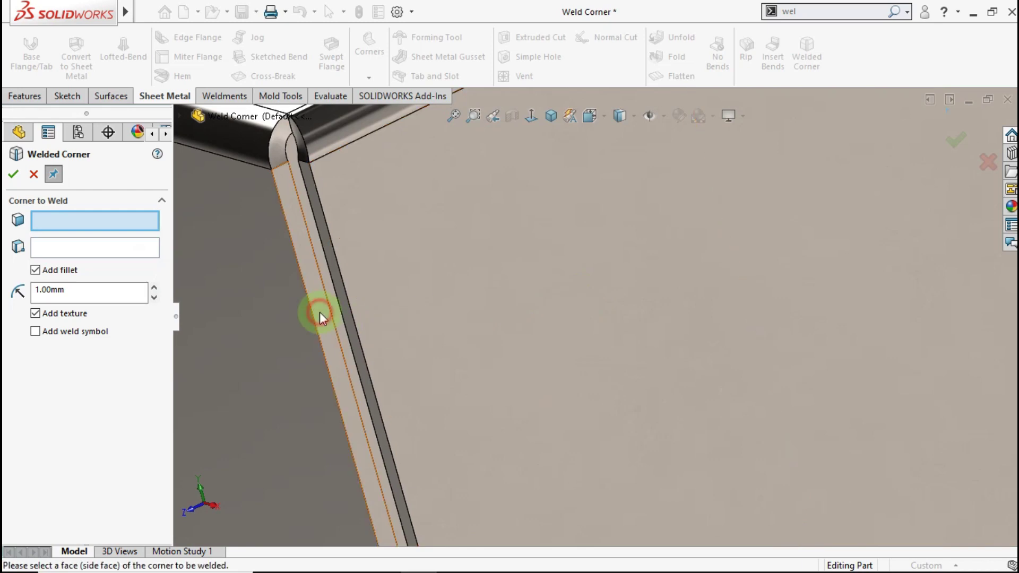
pyautogui.click(368, 340)
pyautogui.scroll(3, 355, 324)
pyautogui.moveTo(348, 315)
pyautogui.mouseDown(button='middle')
pyautogui.moveTo(460, 347)
pyautogui.moveTo(450, 284)
pyautogui.moveTo(466, 296)
pyautogui.moveTo(462, 273)
pyautogui.mouseUp(button='middle')
pyautogui.scroll(-4, 473, 287)
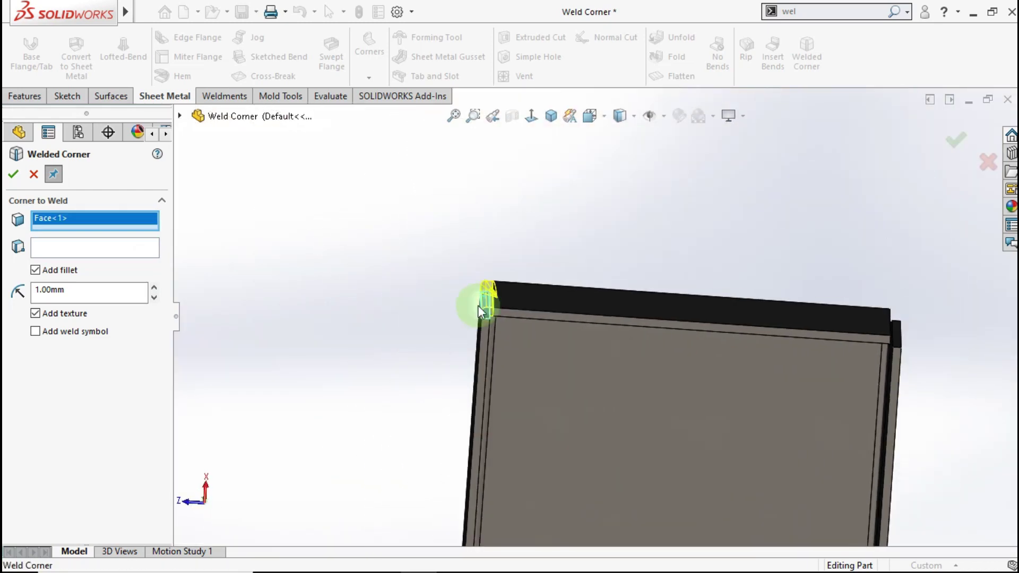
pyautogui.moveTo(534, 323)
pyautogui.mouseDown(button='middle')
pyautogui.moveTo(519, 291)
pyautogui.moveTo(532, 260)
pyautogui.moveTo(513, 247)
pyautogui.mouseUp(button='middle')
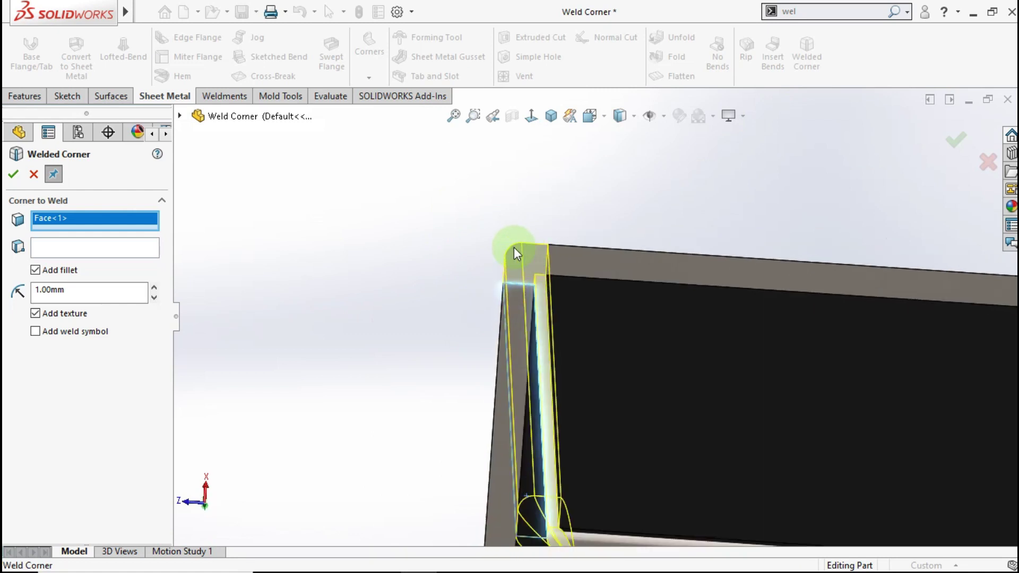
# Keep the 1.00mm fillet enabled and add a weld symbol to the weld
pyautogui.click(43, 271)
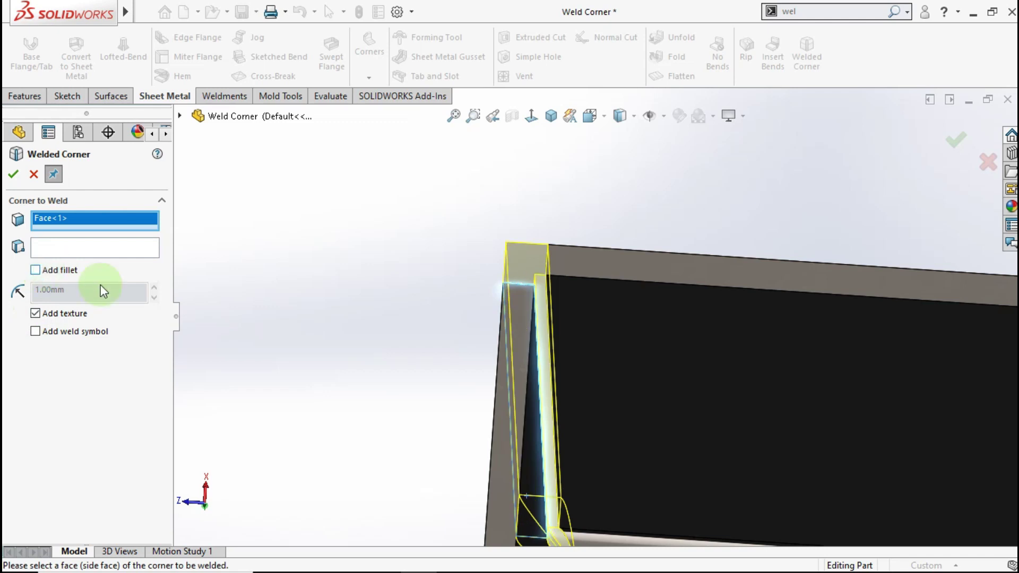
pyautogui.click(45, 277)
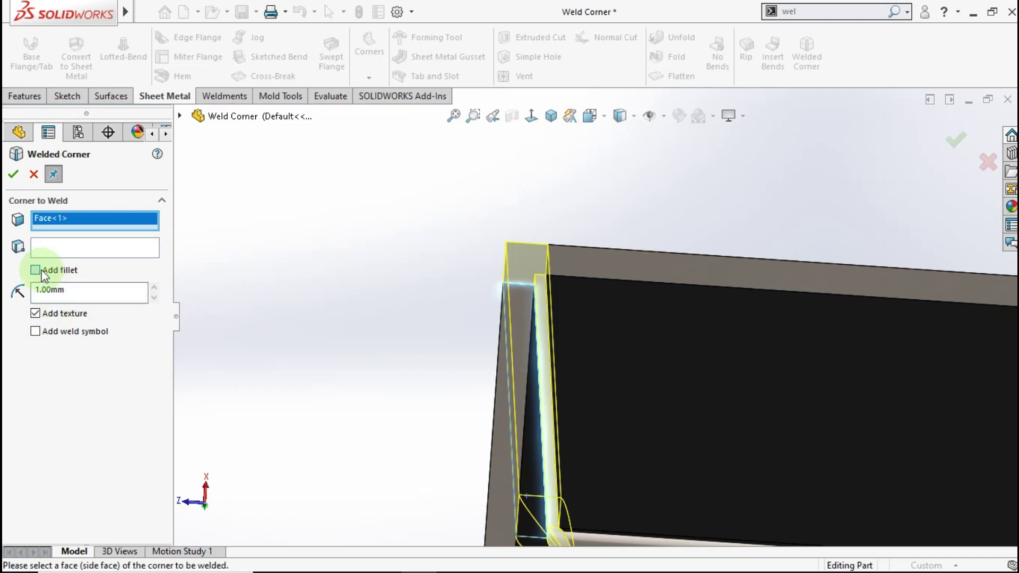
pyautogui.click(46, 333)
pyautogui.moveTo(542, 277)
pyautogui.mouseDown(button='middle')
pyautogui.moveTo(546, 303)
pyautogui.moveTo(539, 228)
pyautogui.moveTo(591, 220)
pyautogui.moveTo(637, 287)
pyautogui.mouseUp(button='middle')
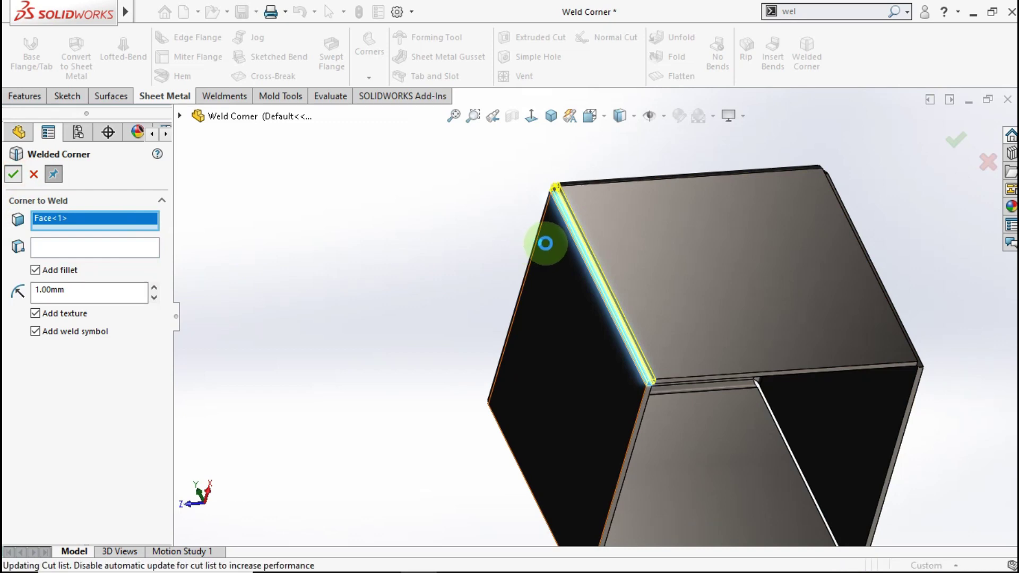
# Apply the textured weld to the first corner and inspect it
pyautogui.click(549, 243)
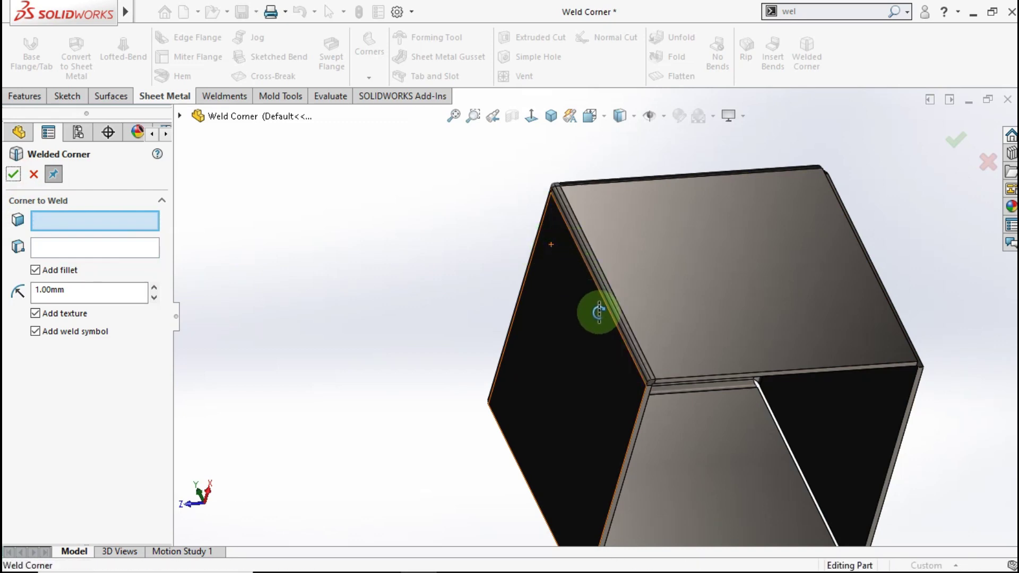
pyautogui.moveTo(599, 312); pyautogui.dragTo(594, 214, button='middle')
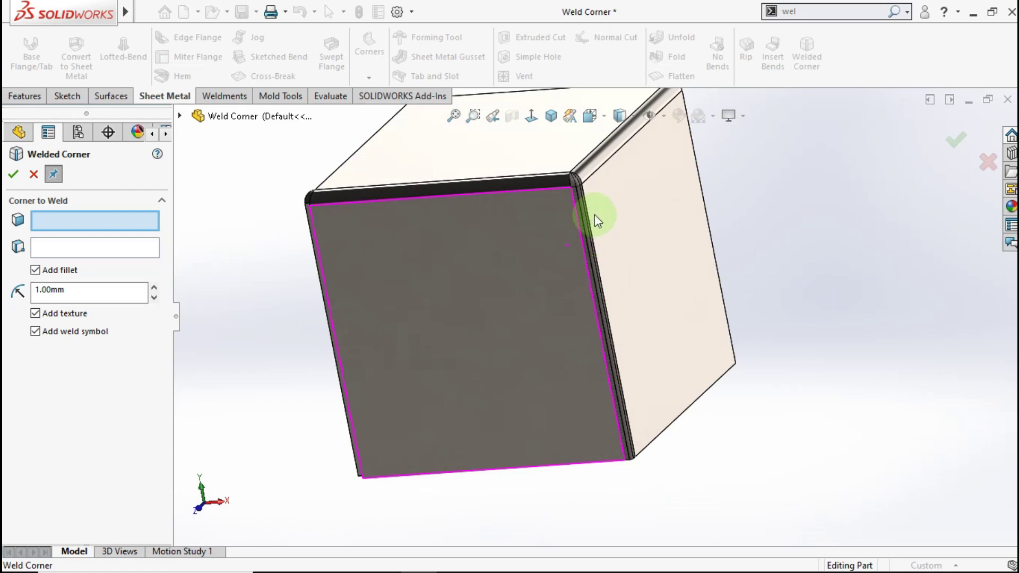
pyautogui.scroll(-3, 573, 213)
pyautogui.scroll(-2, 574, 214)
pyautogui.scroll(5, 457, 289)
pyautogui.scroll(-2, 616, 301)
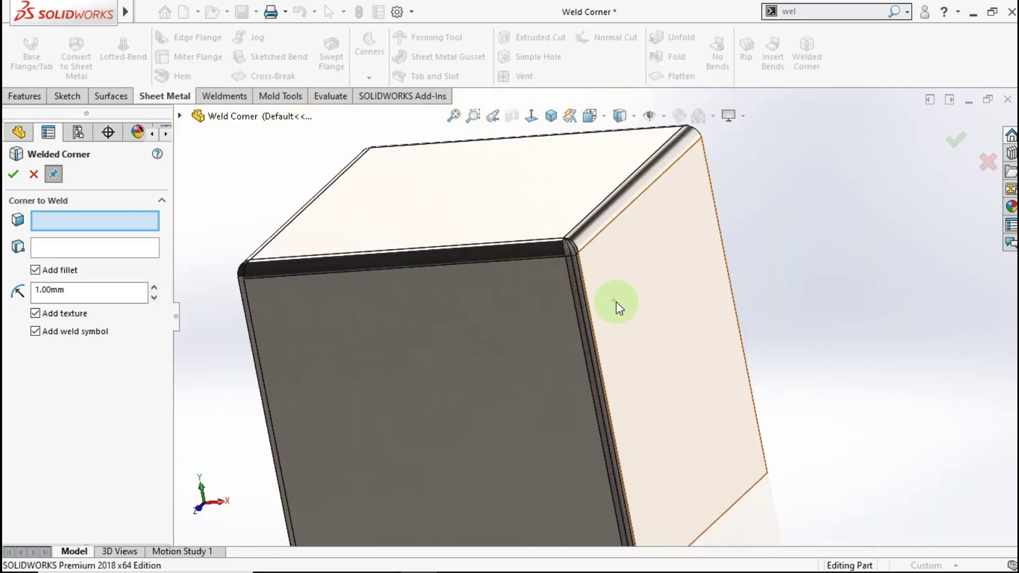
pyautogui.scroll(-2, 573, 292)
pyautogui.scroll(-2, 581, 240)
pyautogui.scroll(-1, 584, 250)
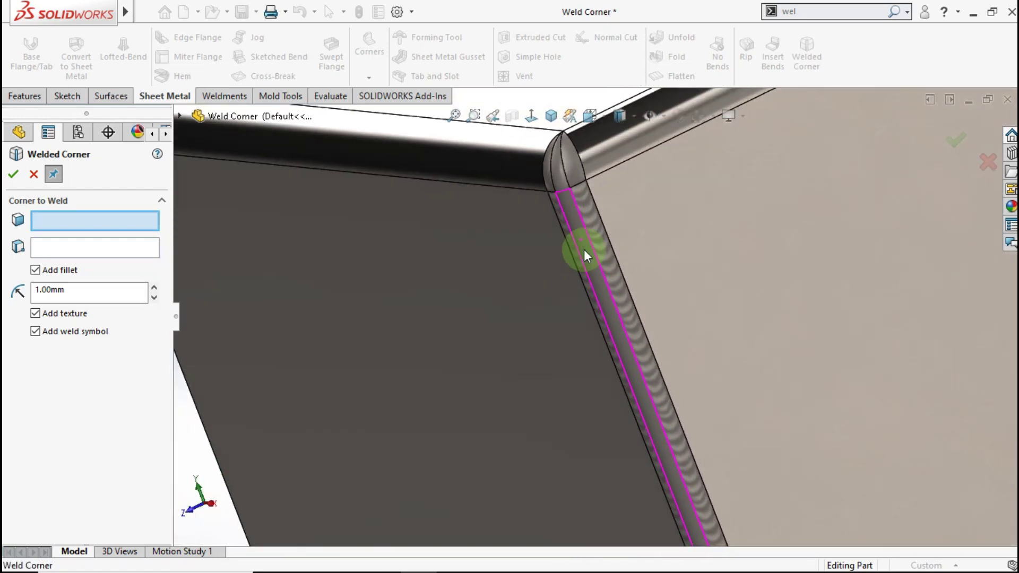
pyautogui.scroll(2, 579, 247)
pyautogui.scroll(2, 596, 281)
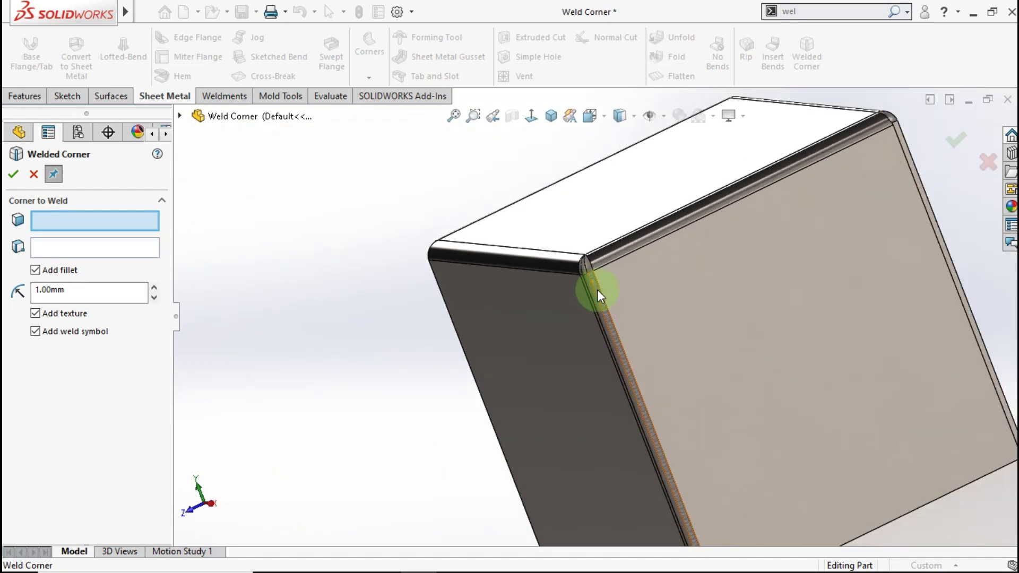
# Select the second corner's side face (Face<2>) and apply its weld
pyautogui.moveTo(564, 330)
pyautogui.mouseDown(button='middle')
pyautogui.moveTo(619, 292)
pyautogui.moveTo(277, 369)
pyautogui.mouseUp(button='middle')
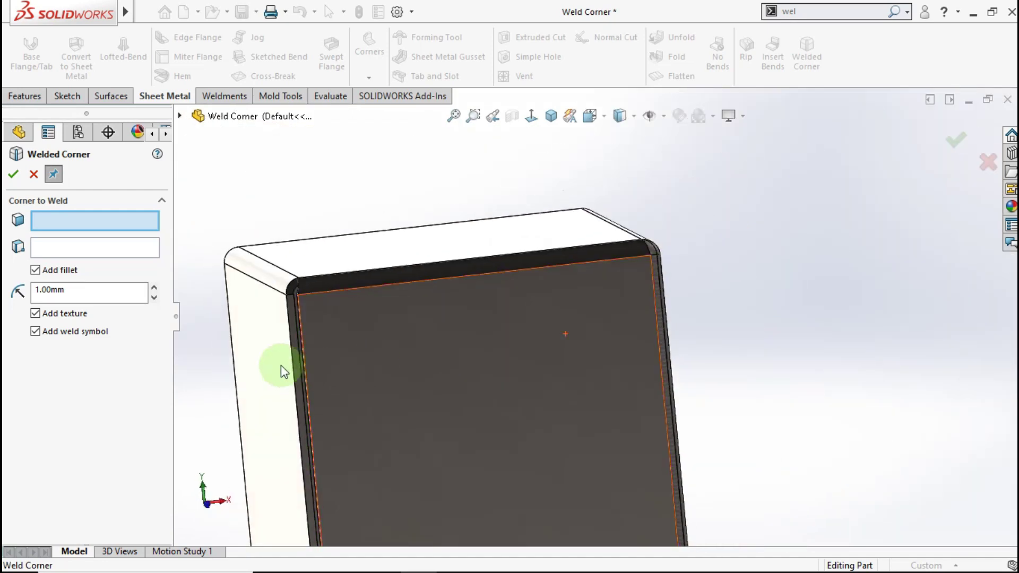
pyautogui.scroll(-3, 323, 320)
pyautogui.scroll(-2, 334, 313)
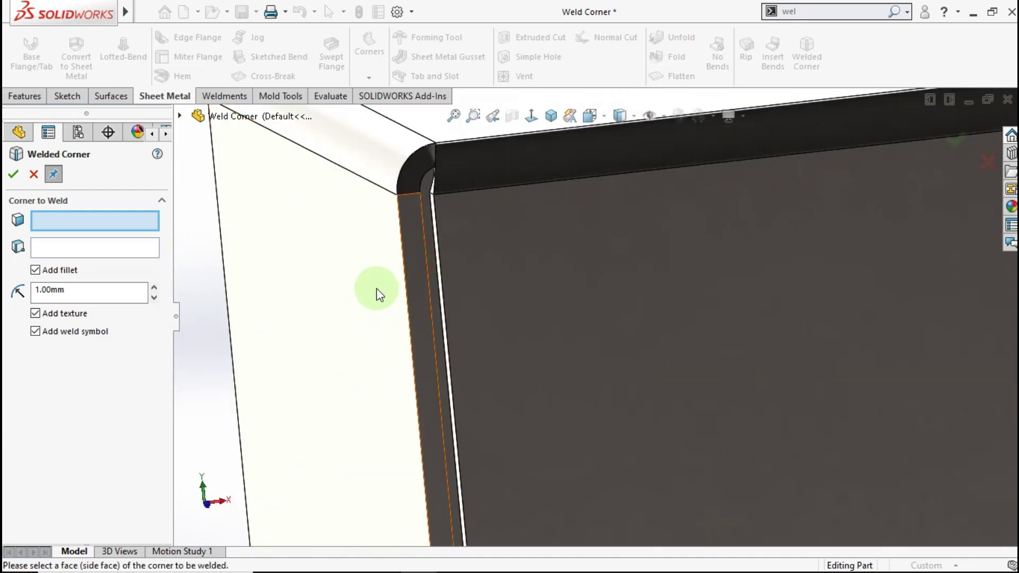
pyautogui.click(399, 294)
pyautogui.scroll(2, 296, 278)
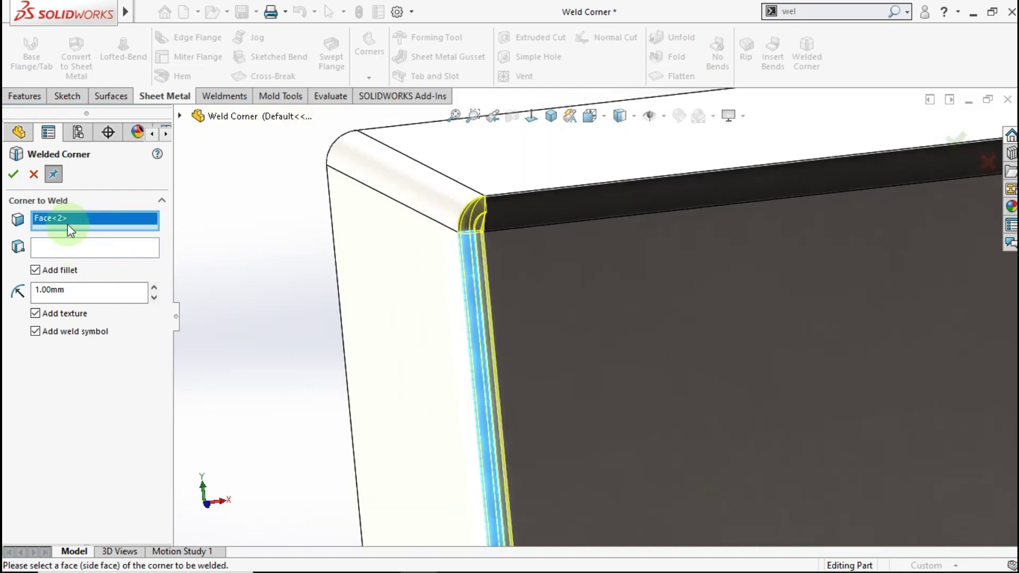
pyautogui.click(18, 180)
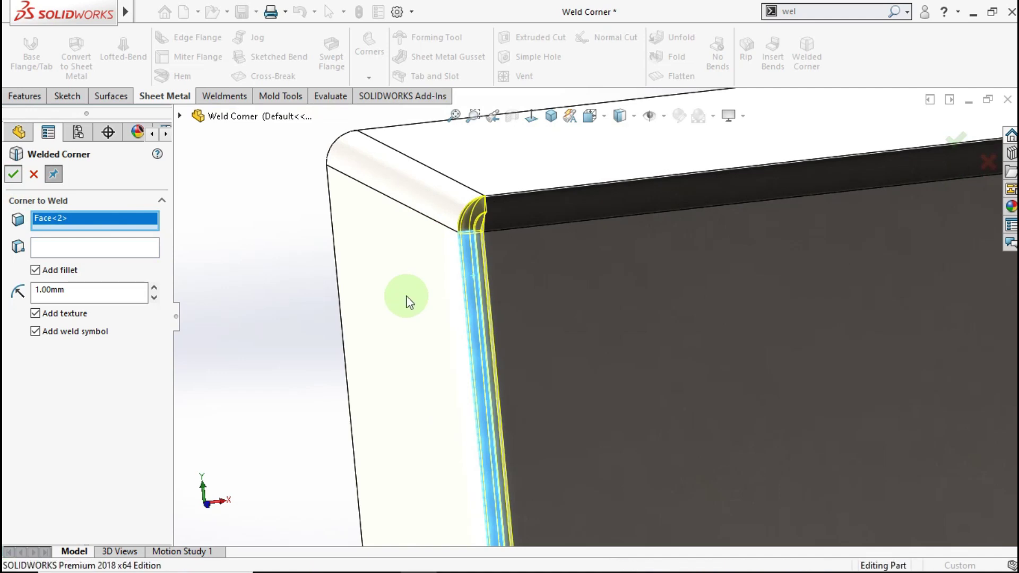
# Weld the third corner of the box by selecting its side face
pyautogui.moveTo(416, 287); pyautogui.dragTo(713, 242, button='middle')
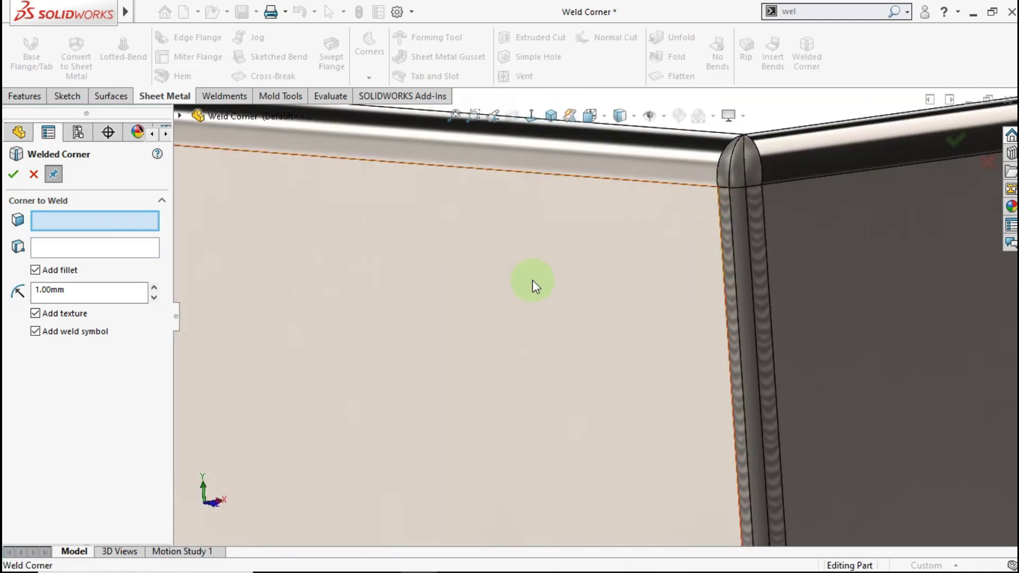
pyautogui.scroll(5, 535, 285)
pyautogui.moveTo(387, 282); pyautogui.dragTo(462, 309, button='middle')
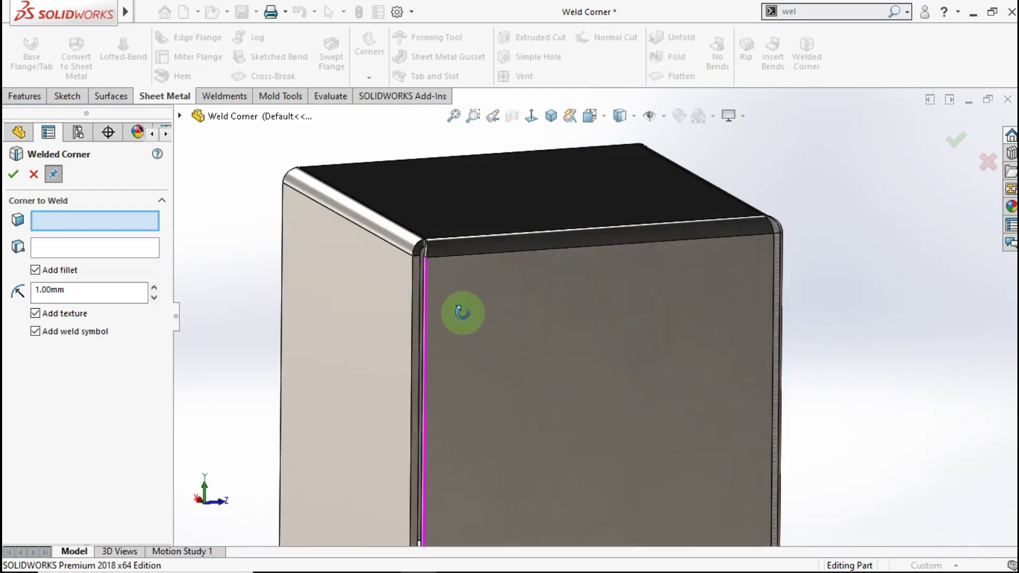
pyautogui.scroll(-3, 430, 311)
pyautogui.click(427, 285)
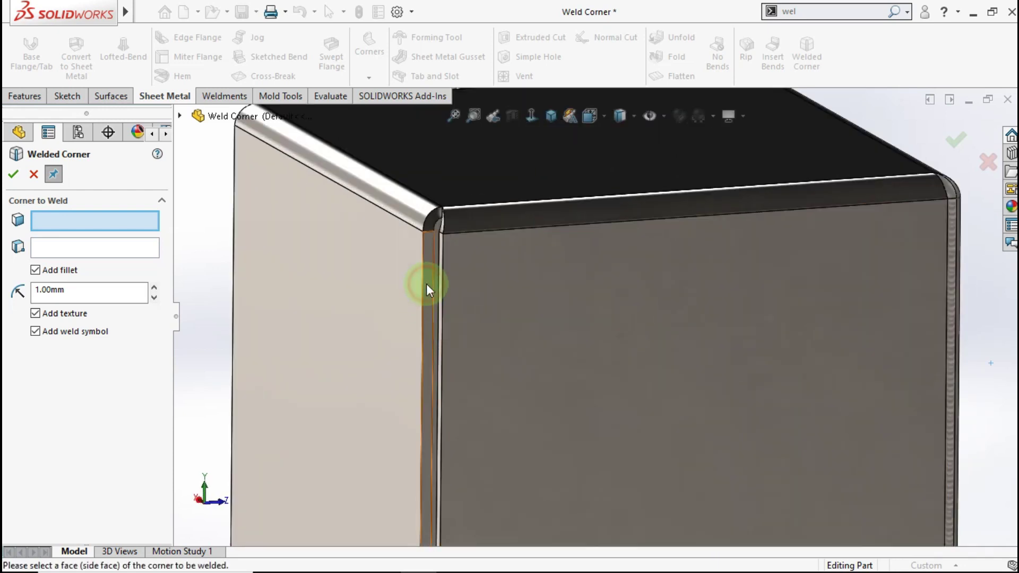
pyautogui.click(425, 295)
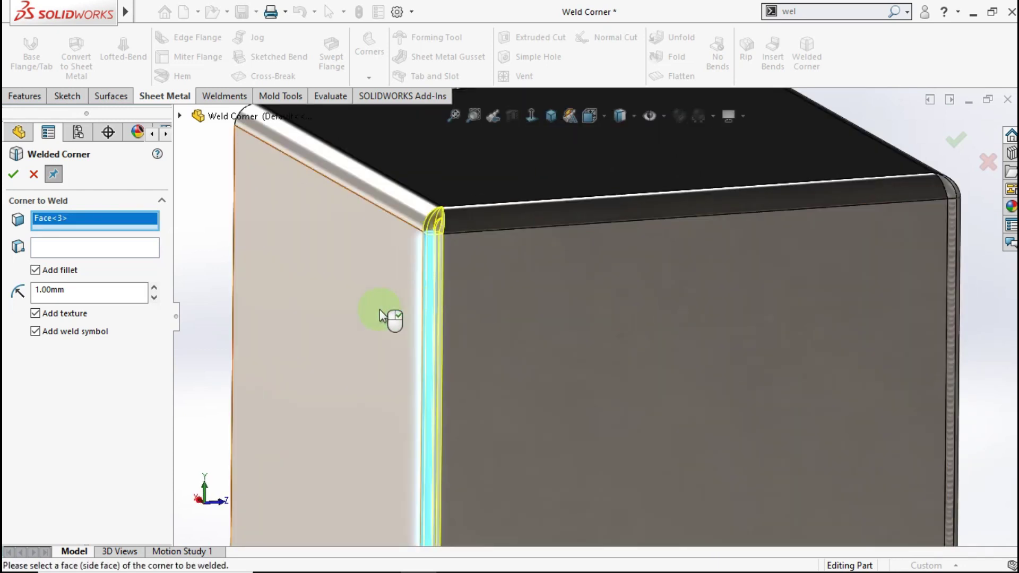
pyautogui.press('Return')
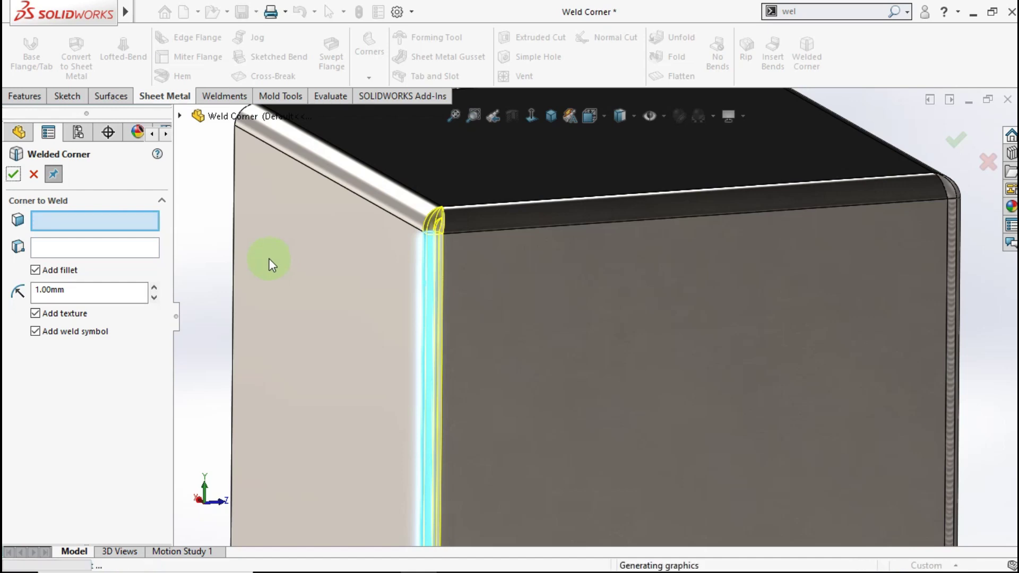
# Weld the fourth corner of the box by selecting its side face
pyautogui.moveTo(275, 254); pyautogui.dragTo(352, 227, button='middle')
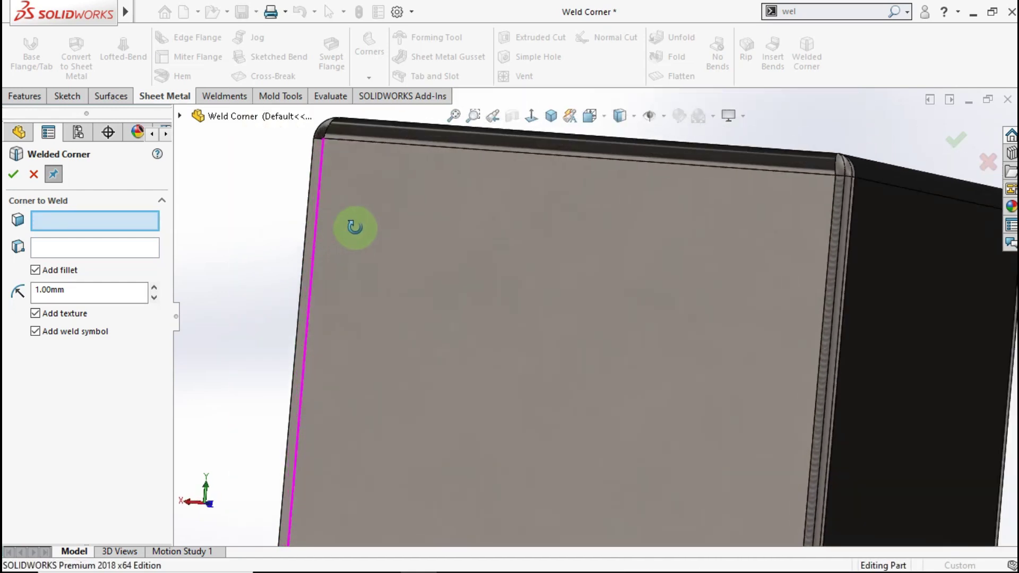
pyautogui.scroll(-3, 337, 239)
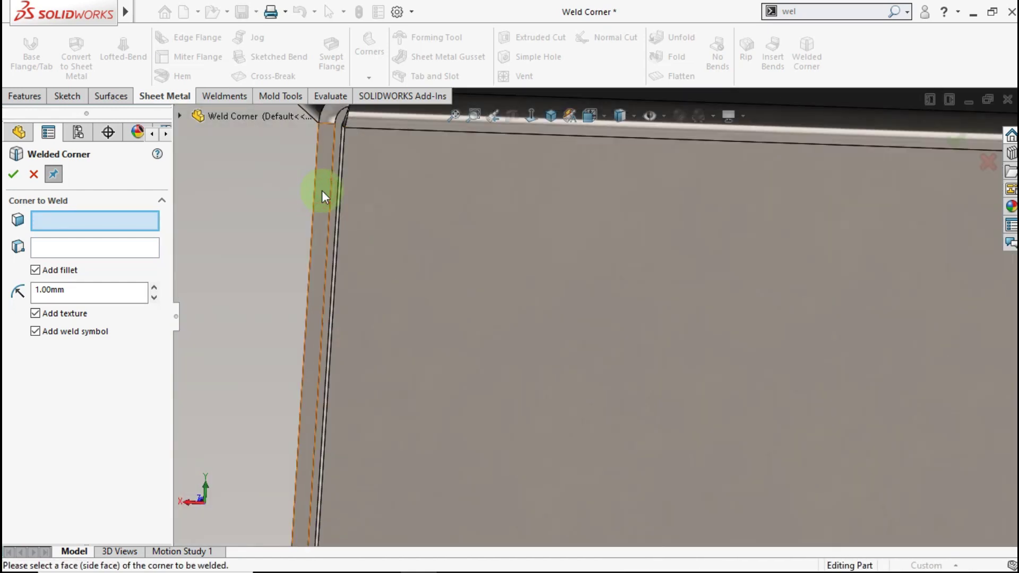
pyautogui.click(385, 212)
pyautogui.scroll(2, 386, 211)
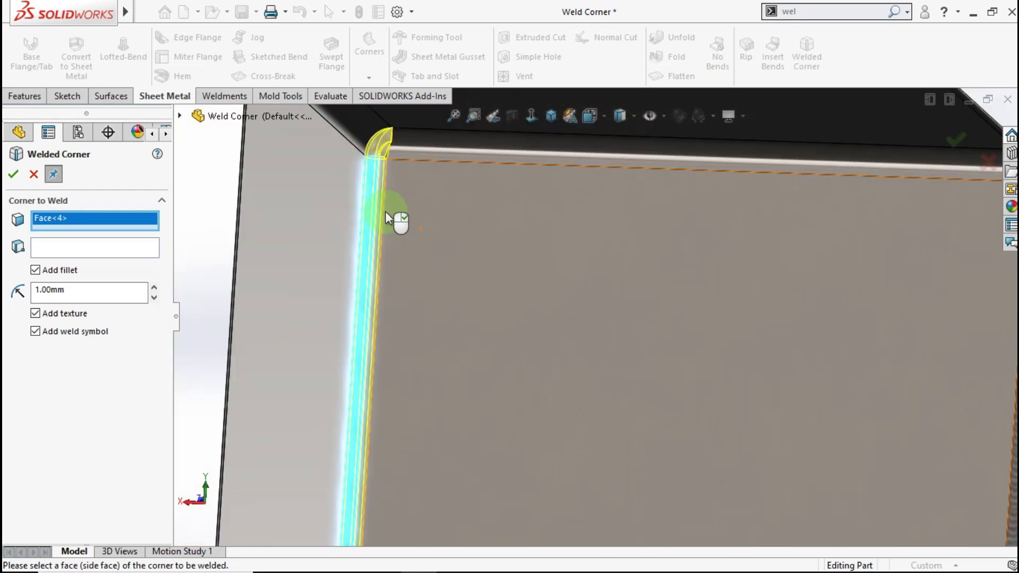
pyautogui.scroll(3, 495, 252)
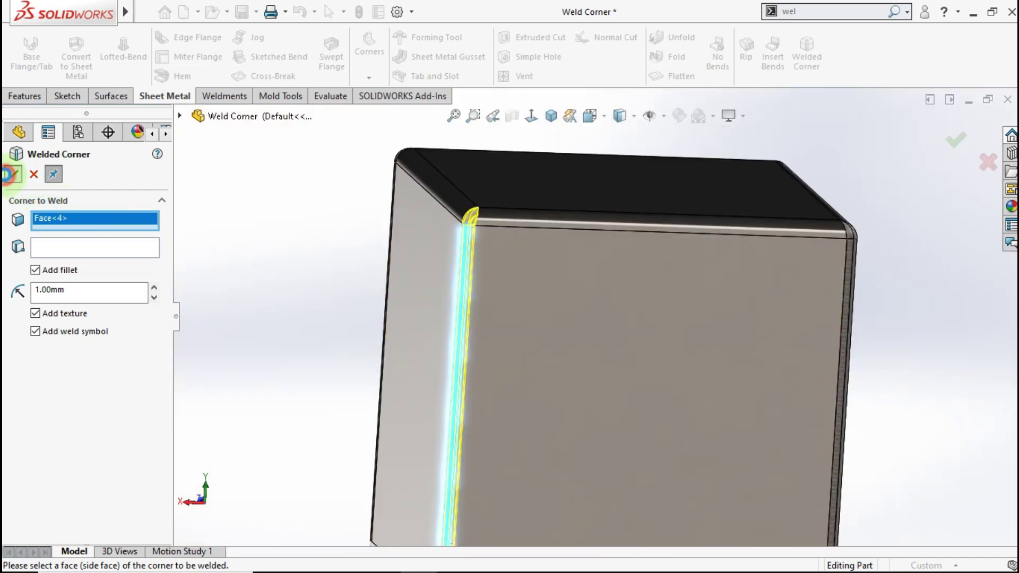
pyautogui.click(11, 174)
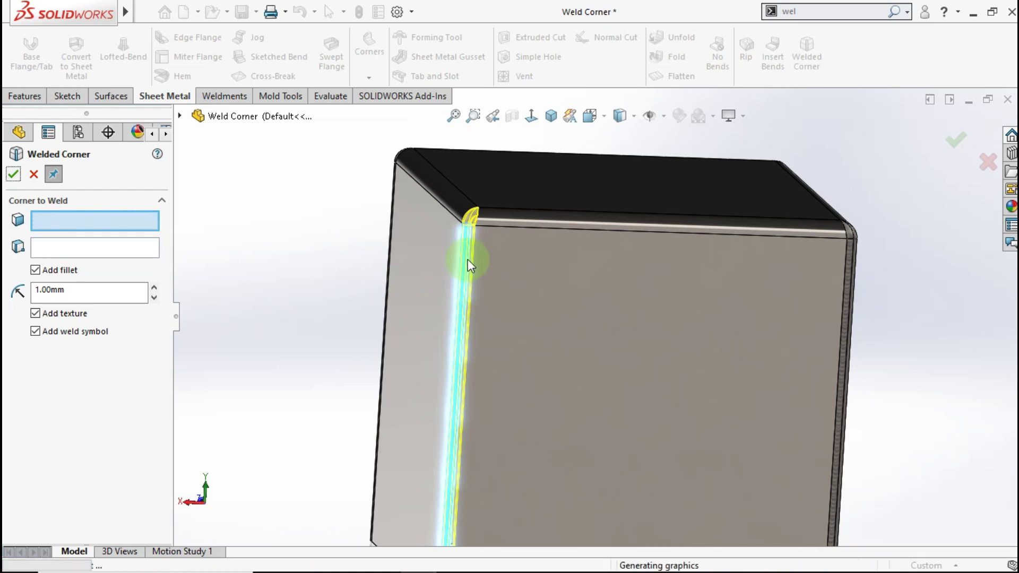
# Finish the Welded Corner feature and view the box nearly top-down
pyautogui.scroll(-3, 471, 257)
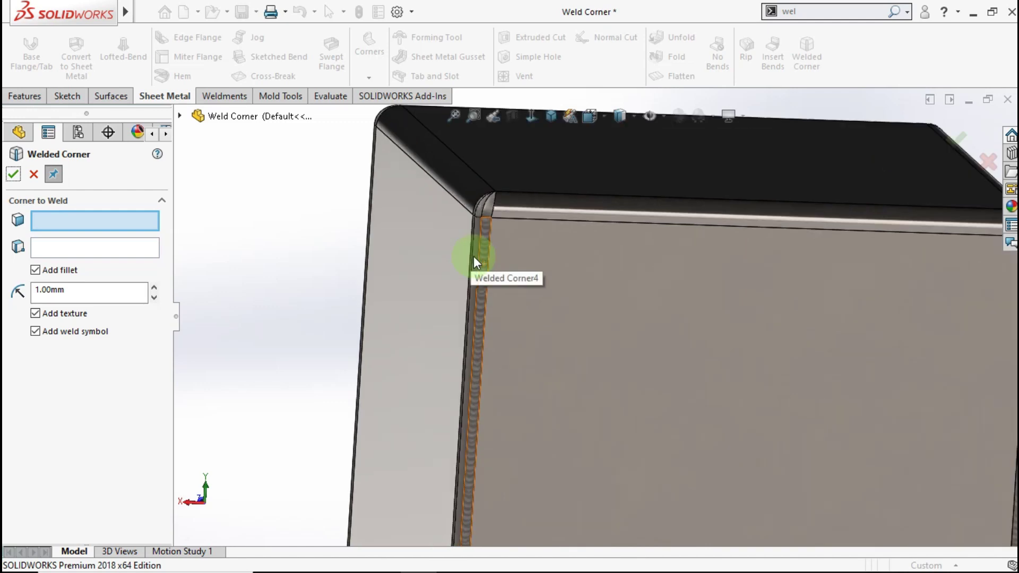
pyautogui.scroll(-2, 473, 256)
pyautogui.moveTo(484, 252)
pyautogui.mouseDown(button='middle')
pyautogui.moveTo(523, 227)
pyautogui.moveTo(571, 235)
pyautogui.mouseUp(button='middle')
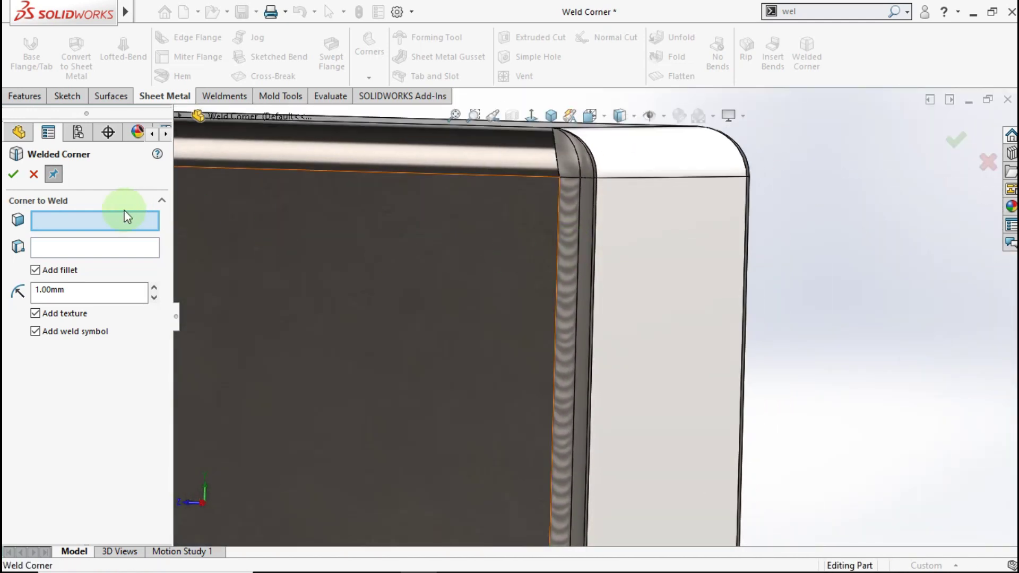
pyautogui.click(36, 177)
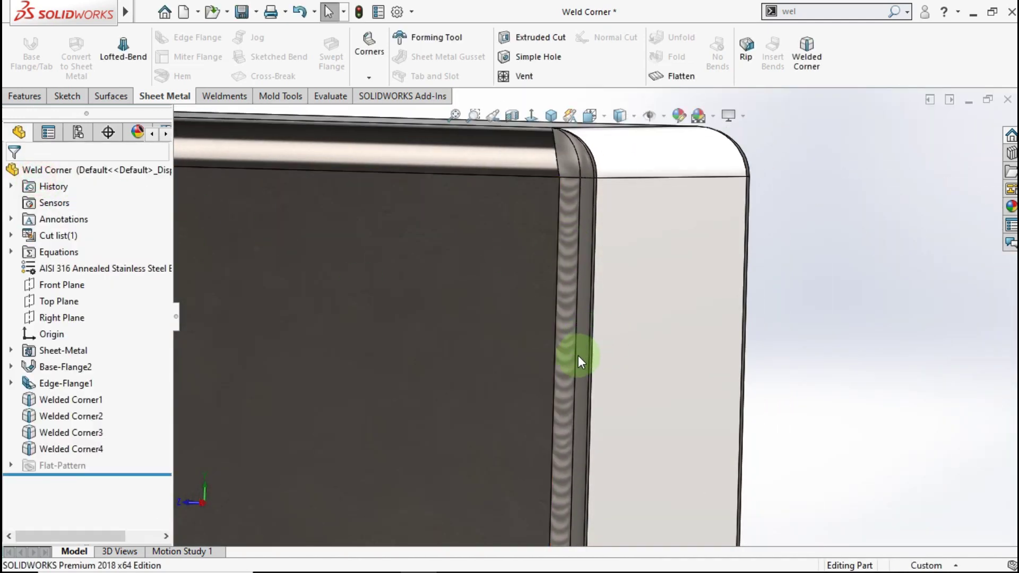
pyautogui.scroll(2, 571, 358)
pyautogui.scroll(3, 571, 358)
pyautogui.scroll(2, 603, 421)
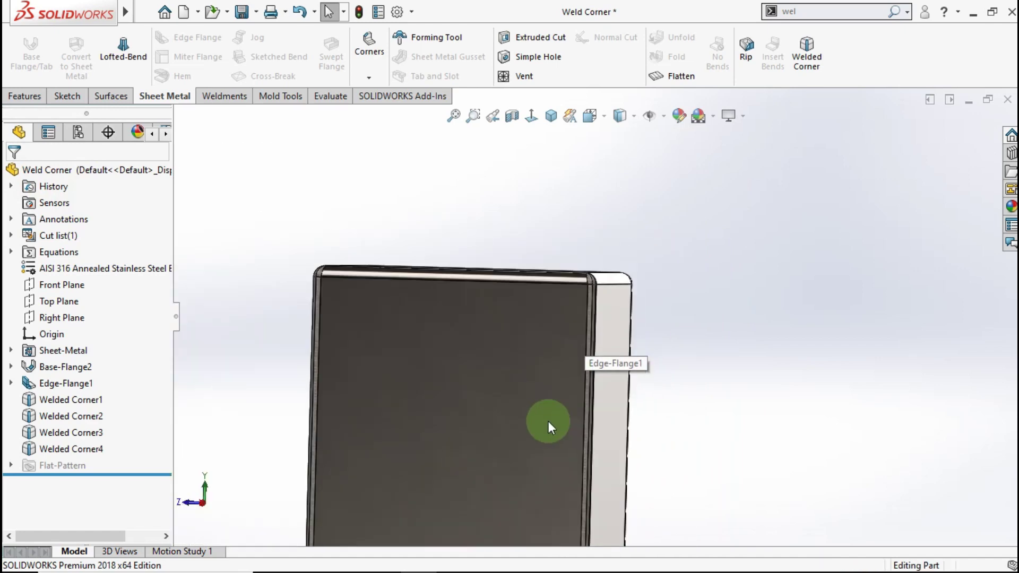
pyautogui.moveTo(551, 425)
pyautogui.mouseDown(button='middle')
pyautogui.moveTo(535, 259)
pyautogui.moveTo(546, 196)
pyautogui.mouseUp(button='middle')
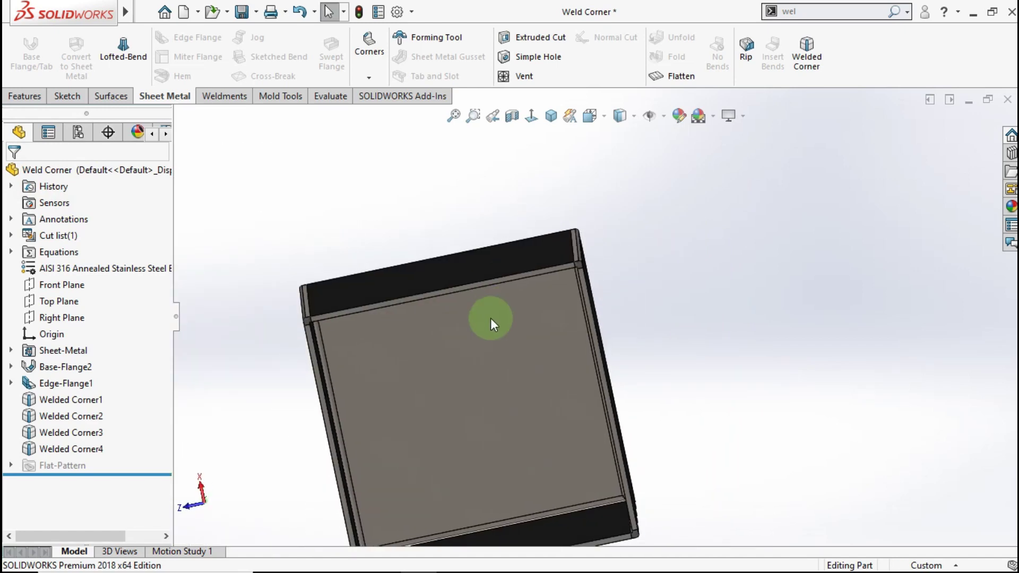
pyautogui.moveTo(489, 318); pyautogui.dragTo(489, 318, button='middle')
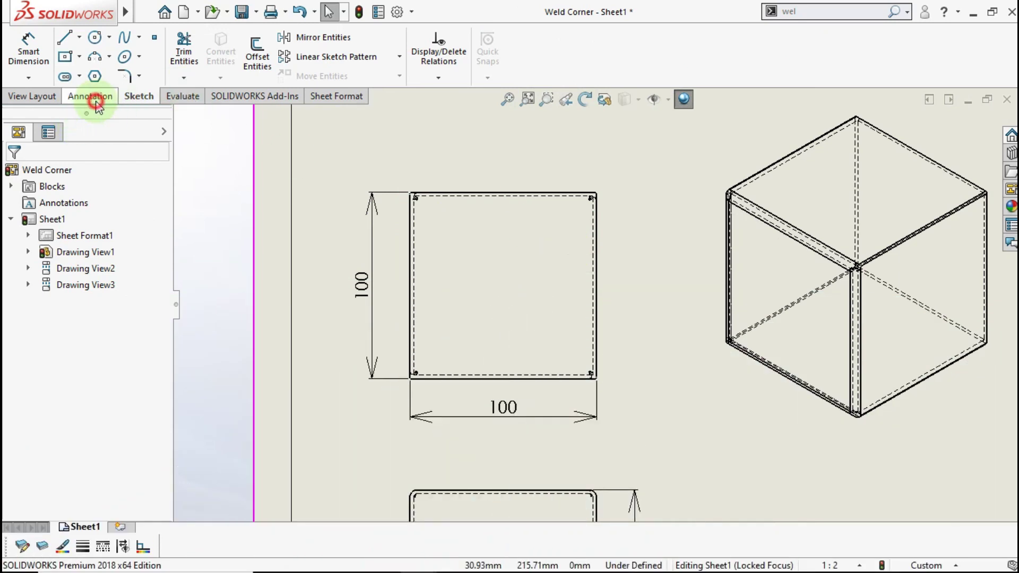
# Start an ISO weld symbol set to the Fillet weld type, dialog moved aside
pyautogui.click(96, 100)
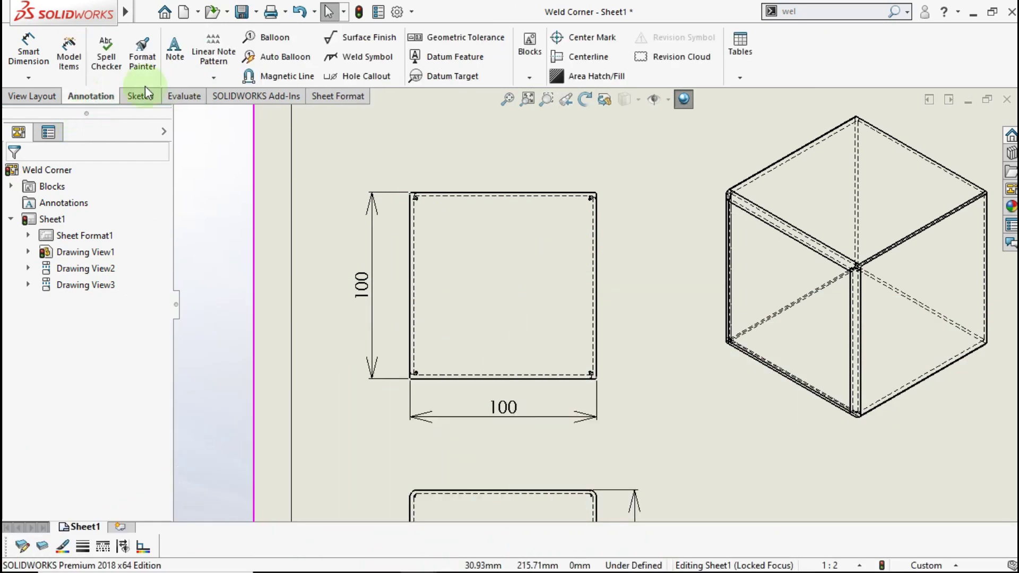
pyautogui.click(343, 65)
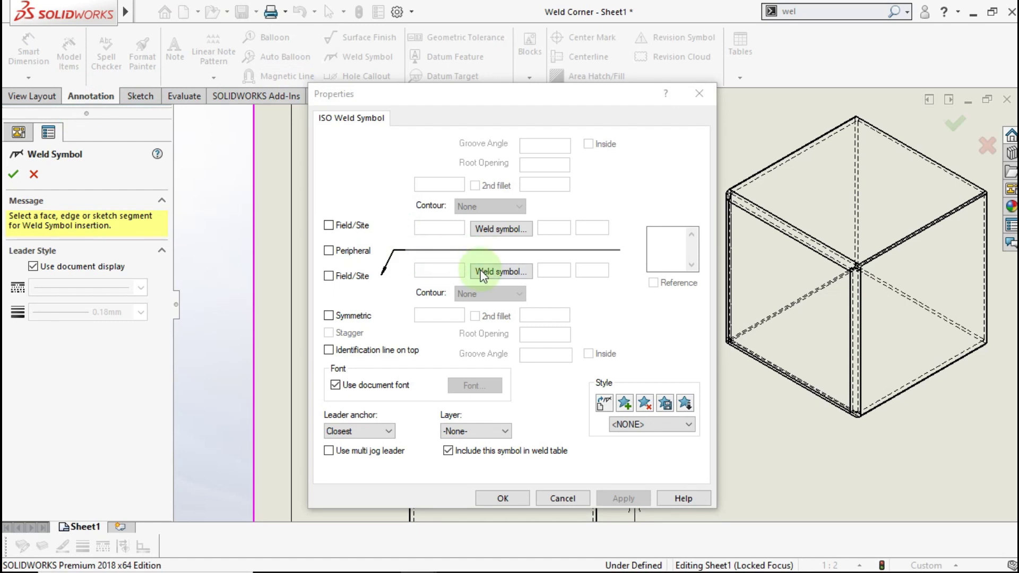
pyautogui.click(490, 271)
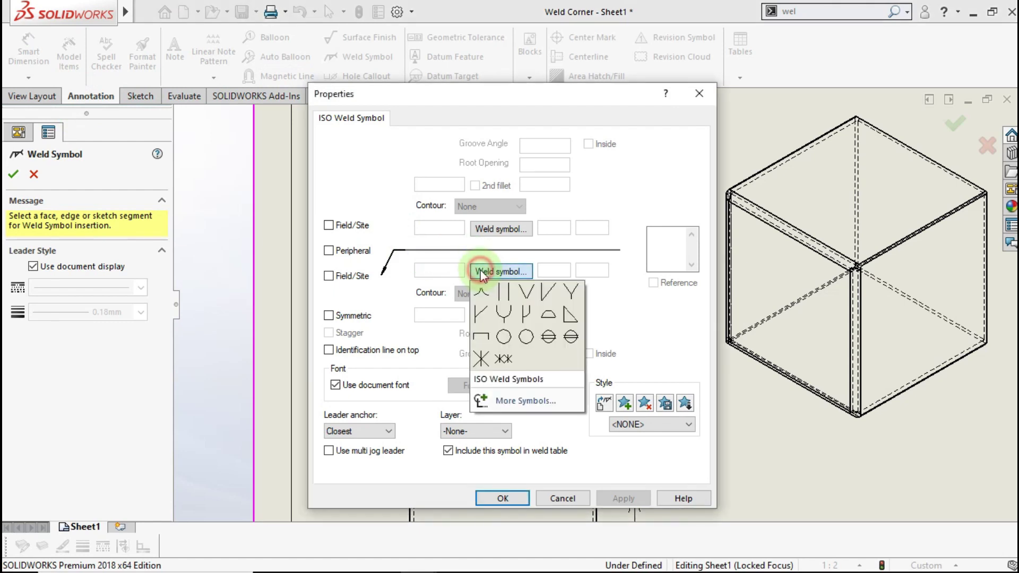
pyautogui.click(569, 315)
pyautogui.moveTo(513, 99); pyautogui.dragTo(158, 101)
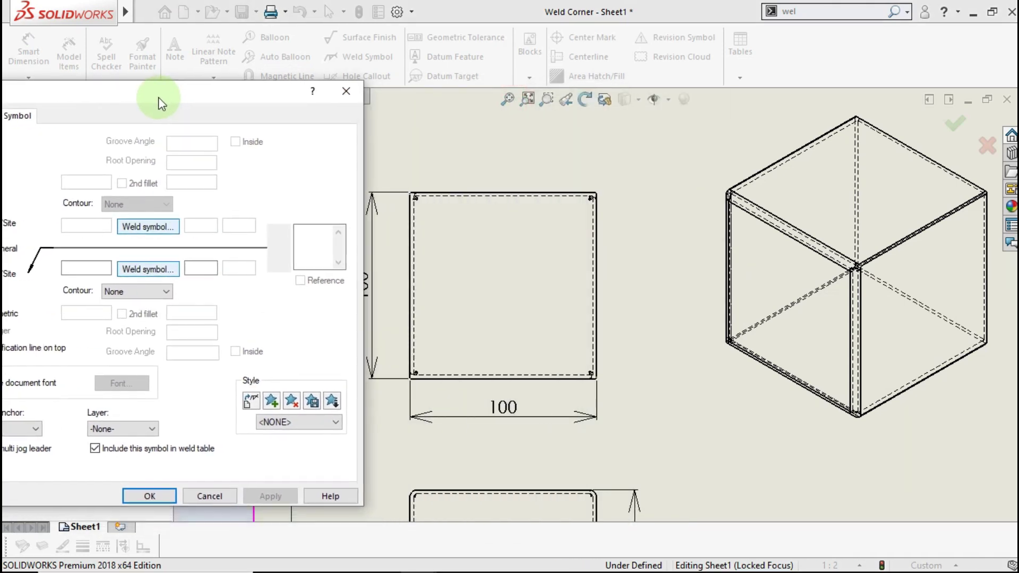
# Place fillet weld symbols with leaders at the top-right and top-left corners of the top view
pyautogui.scroll(1, 601, 189)
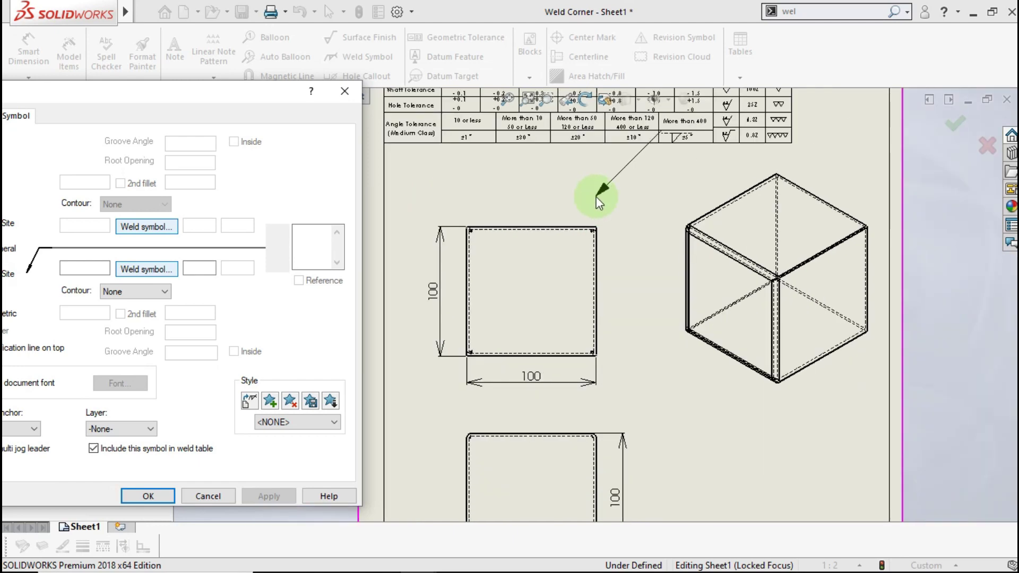
pyautogui.scroll(-1, 597, 197)
pyautogui.scroll(-3, 597, 255)
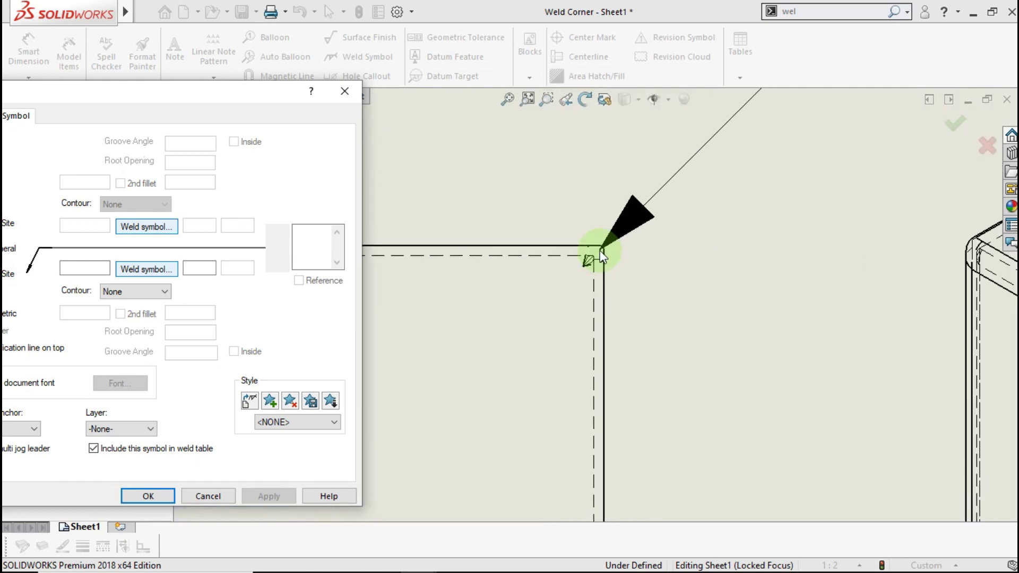
pyautogui.click(596, 255)
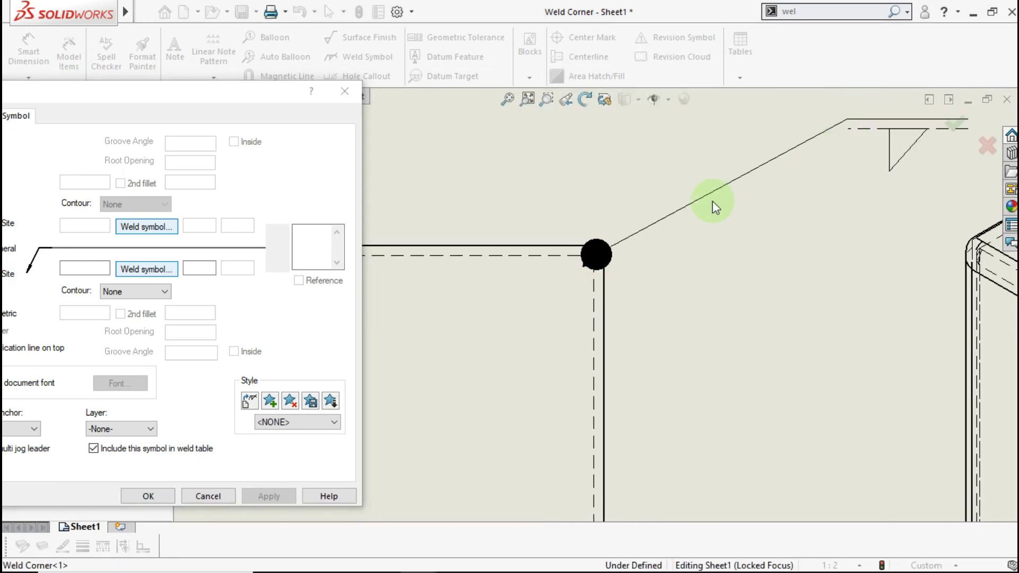
pyautogui.click(683, 156)
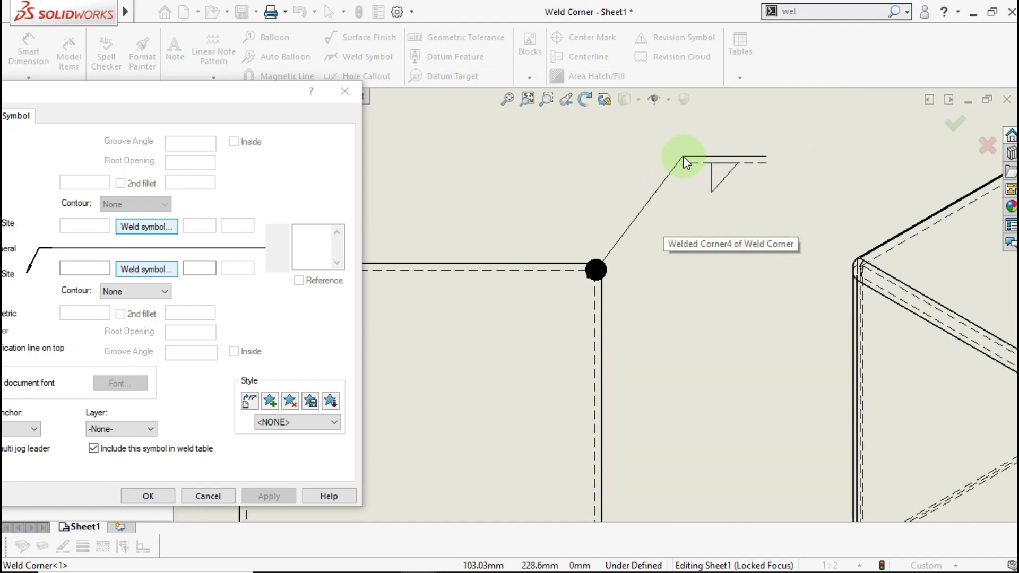
pyautogui.scroll(2, 587, 285)
pyautogui.scroll(2, 574, 287)
pyautogui.scroll(-1, 573, 279)
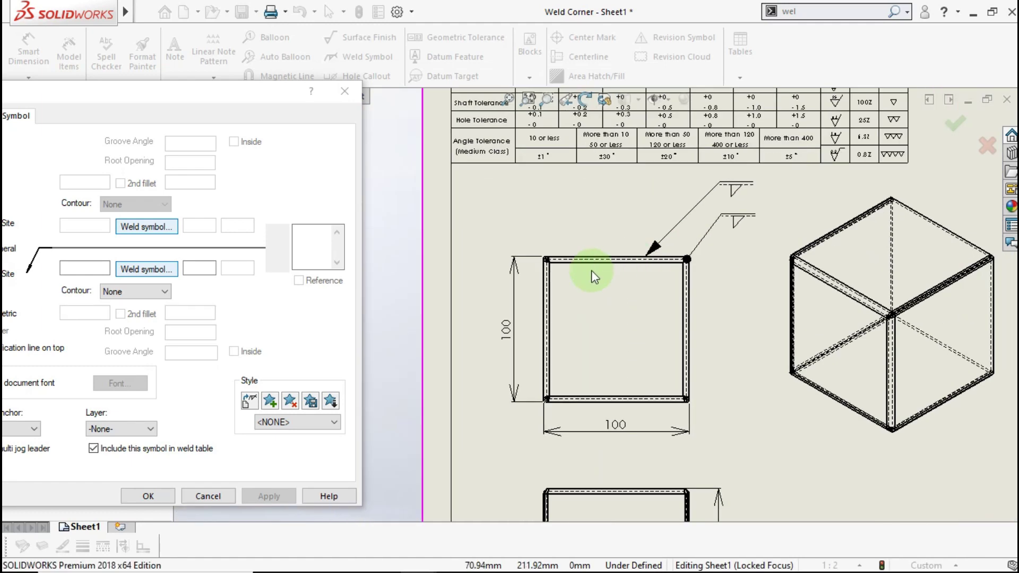
pyautogui.scroll(-1, 547, 270)
pyautogui.scroll(-2, 564, 255)
pyautogui.scroll(-1, 564, 251)
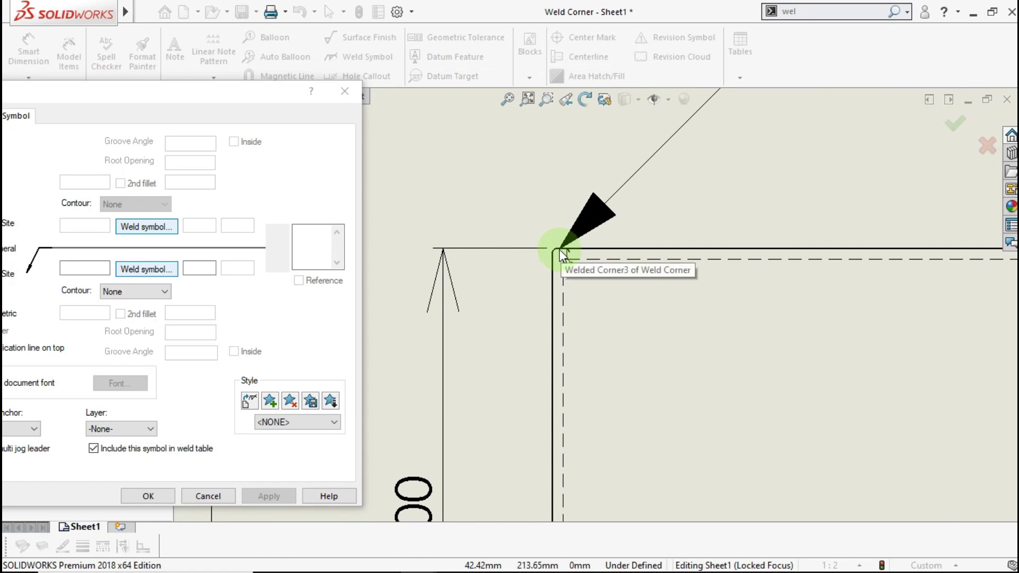
pyautogui.click(563, 250)
pyautogui.scroll(2, 562, 97)
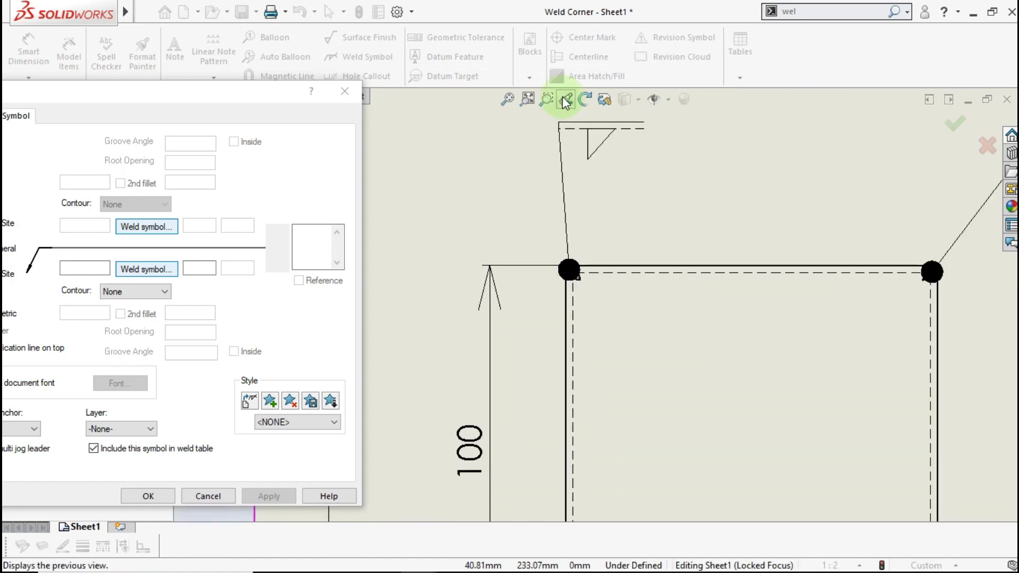
pyautogui.scroll(1, 555, 118)
pyautogui.scroll(1, 555, 118)
pyautogui.click(491, 219)
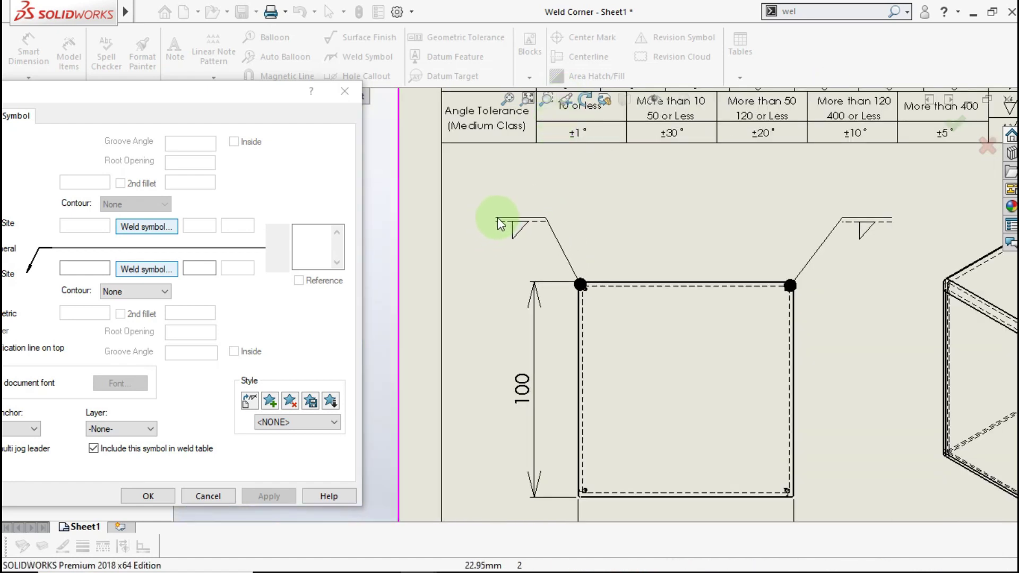
# Place fillet weld symbols with leaders at the bottom-right and bottom-left corners
pyautogui.moveTo(682, 265); pyautogui.dragTo(582, 70, button='middle')
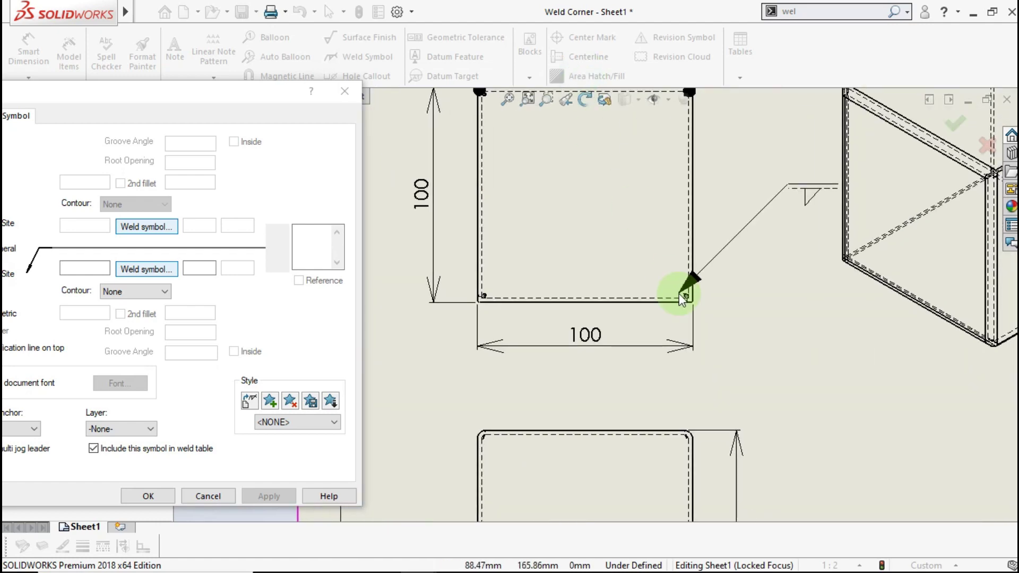
pyautogui.scroll(-2, 674, 316)
pyautogui.scroll(-1, 671, 317)
pyautogui.scroll(-1, 667, 307)
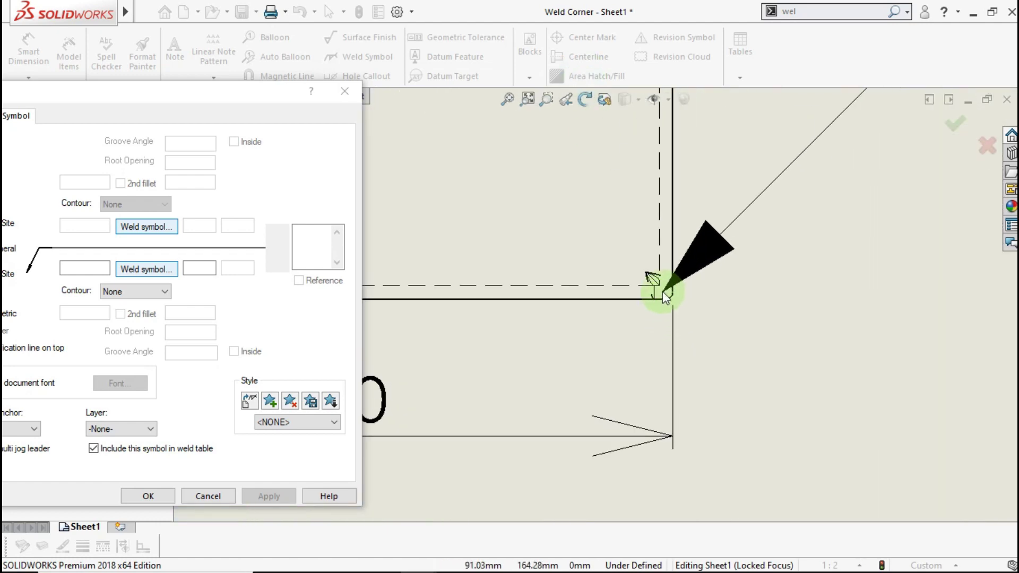
pyautogui.click(663, 291)
pyautogui.scroll(3, 715, 421)
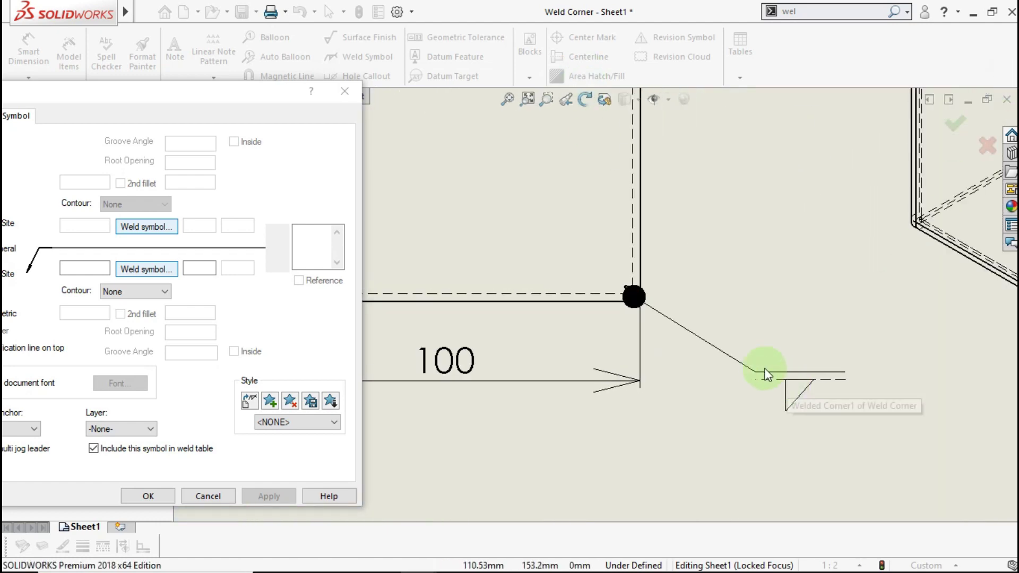
pyautogui.click(706, 353)
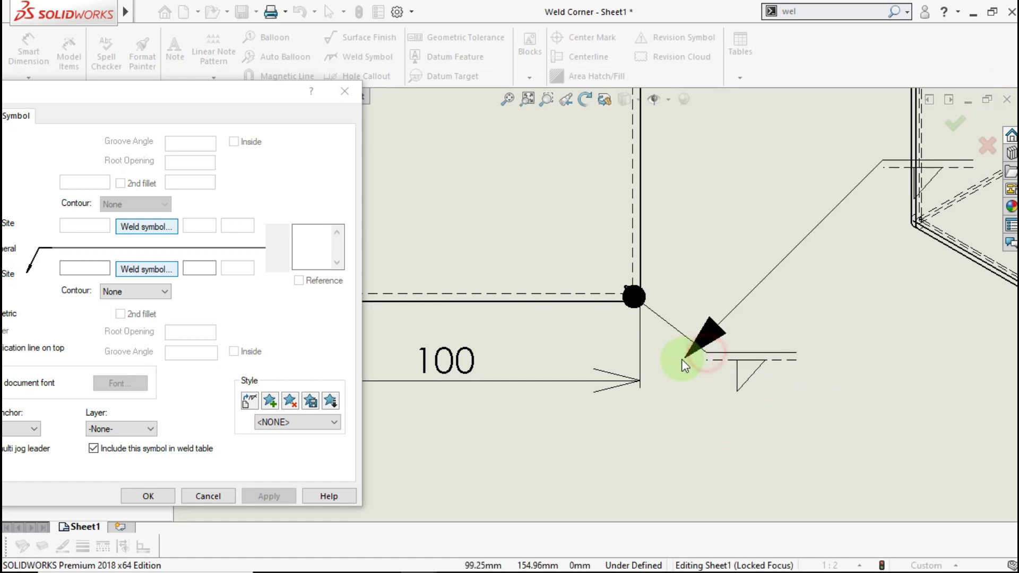
pyautogui.scroll(1, 685, 345)
pyautogui.moveTo(540, 337); pyautogui.dragTo(869, 325, button='middle')
pyautogui.scroll(-2, 685, 301)
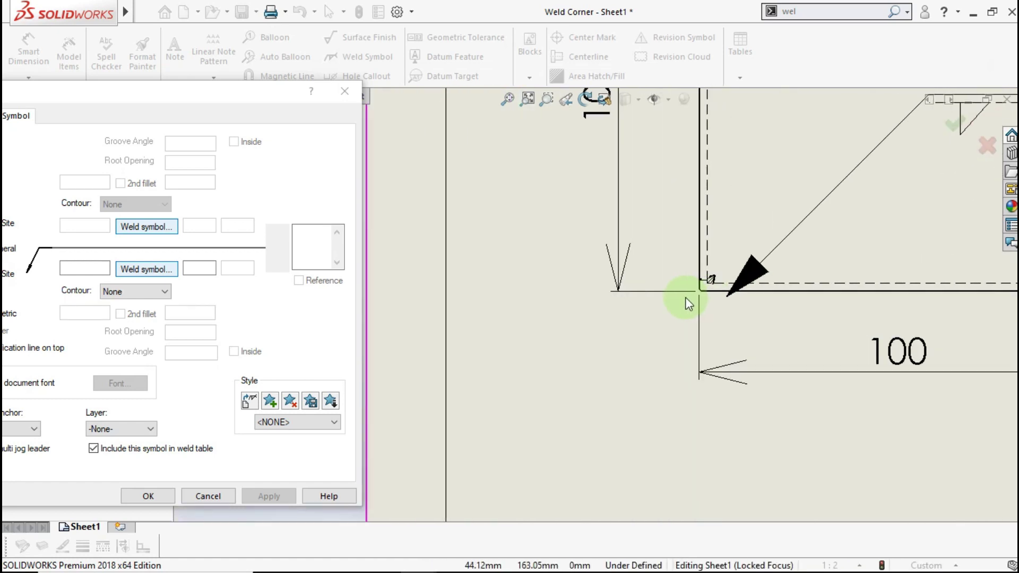
pyautogui.scroll(-2, 685, 296)
pyautogui.scroll(-2, 682, 287)
pyautogui.click(682, 281)
pyautogui.scroll(2, 672, 289)
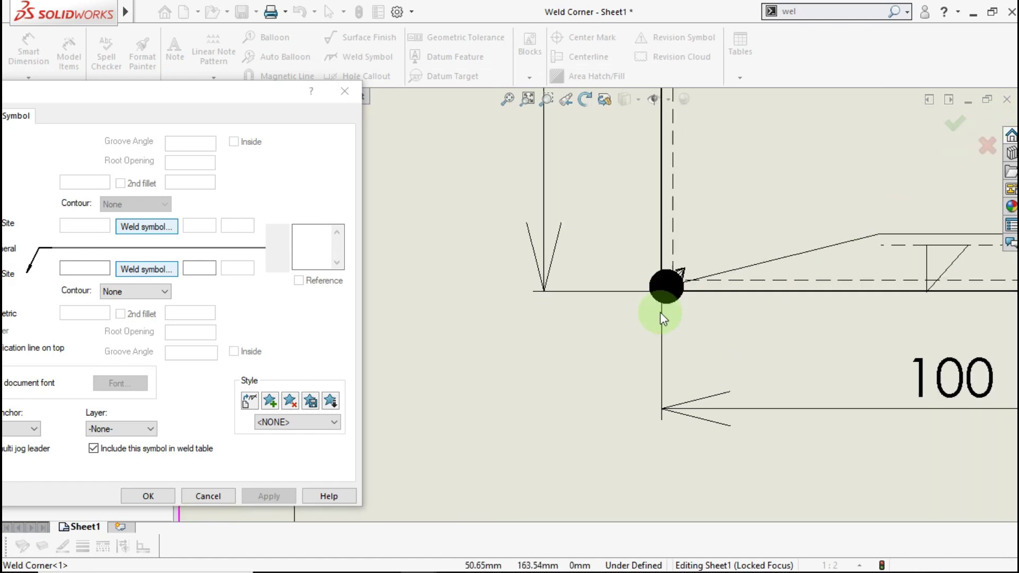
pyautogui.click(459, 395)
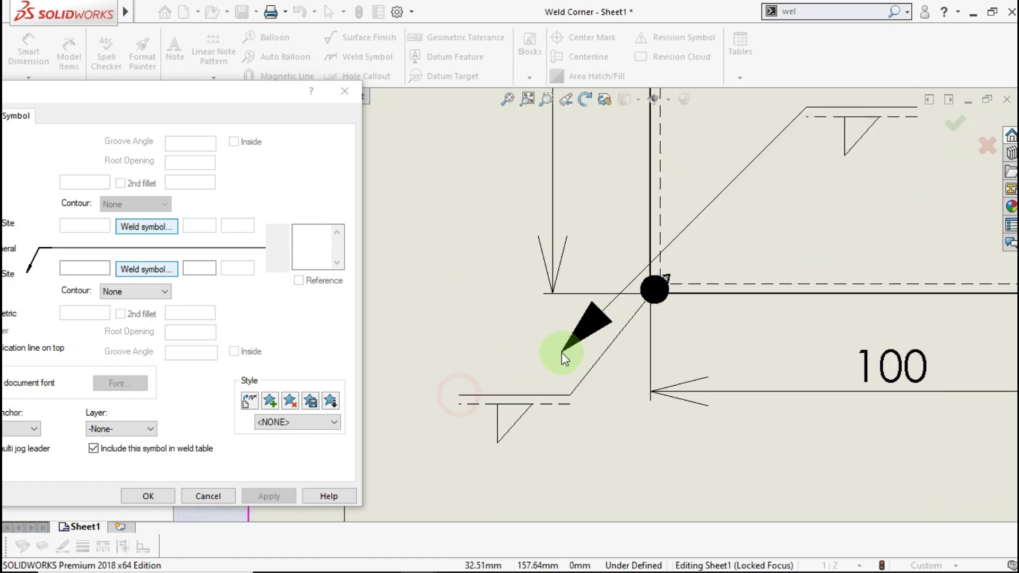
pyautogui.scroll(3, 584, 352)
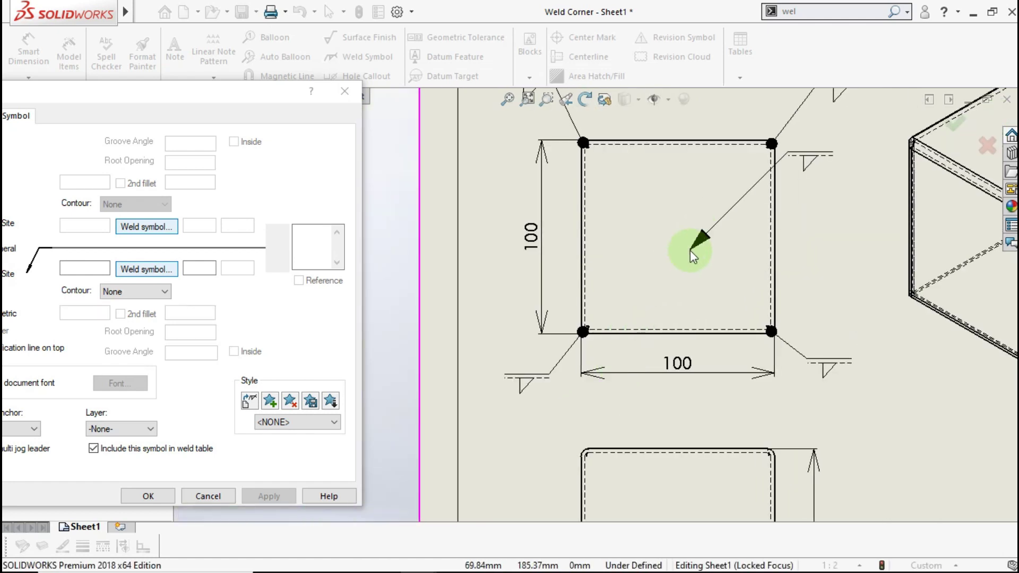
pyautogui.scroll(2, 733, 194)
# Move the lower-right weld symbol's leader end closer to its corner
pyautogui.press('Escape')
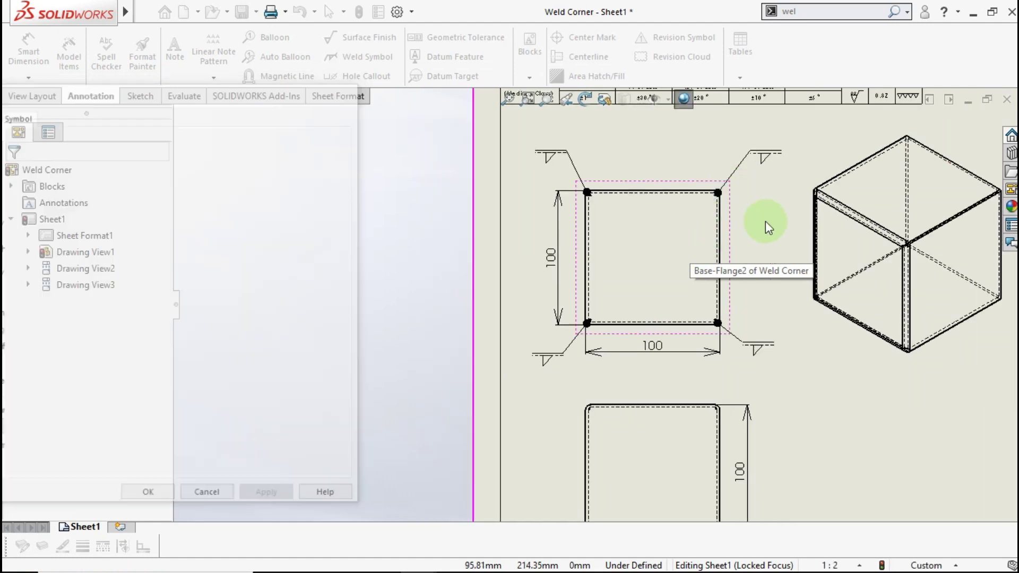
pyautogui.click(808, 410)
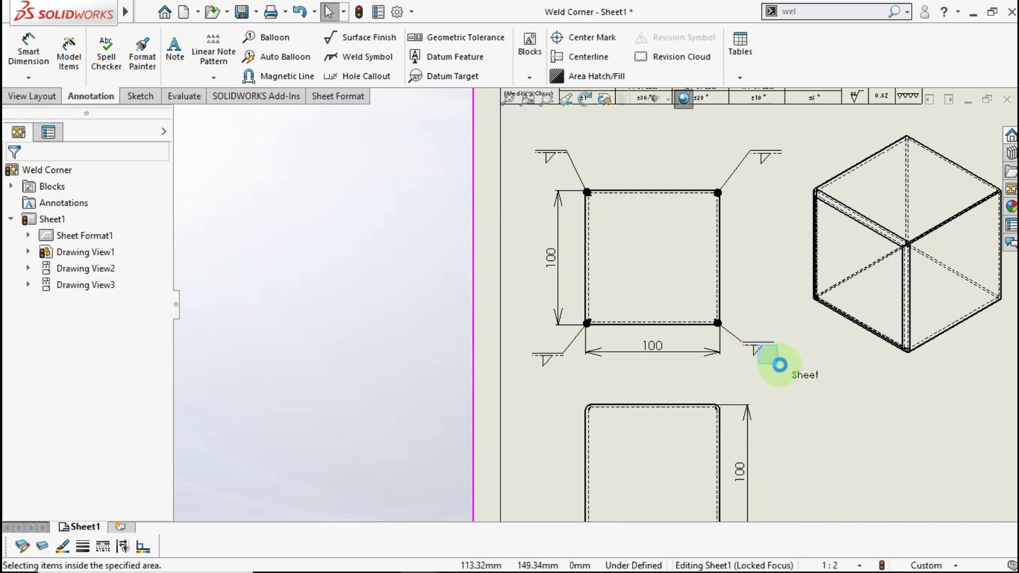
pyautogui.moveTo(780, 365); pyautogui.dragTo(782, 366)
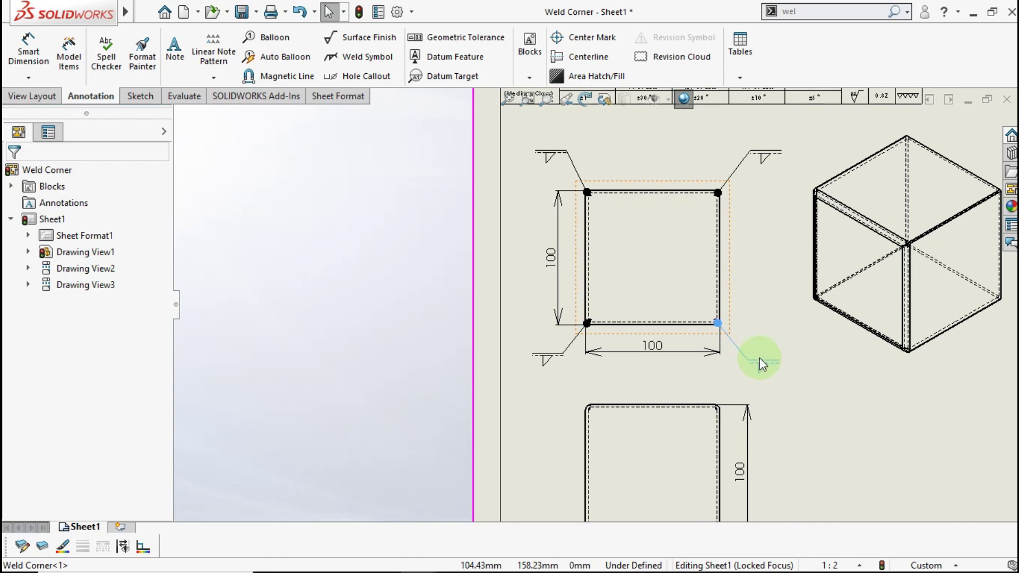
pyautogui.moveTo(759, 357); pyautogui.dragTo(756, 348)
pyautogui.click(833, 387)
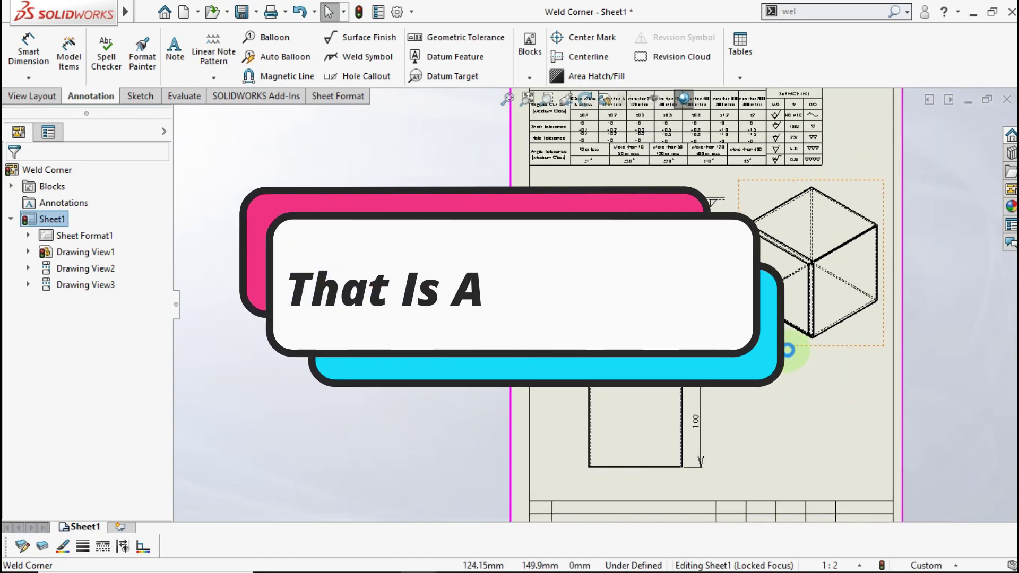
pyautogui.moveTo(881, 393); pyautogui.dragTo(792, 211)
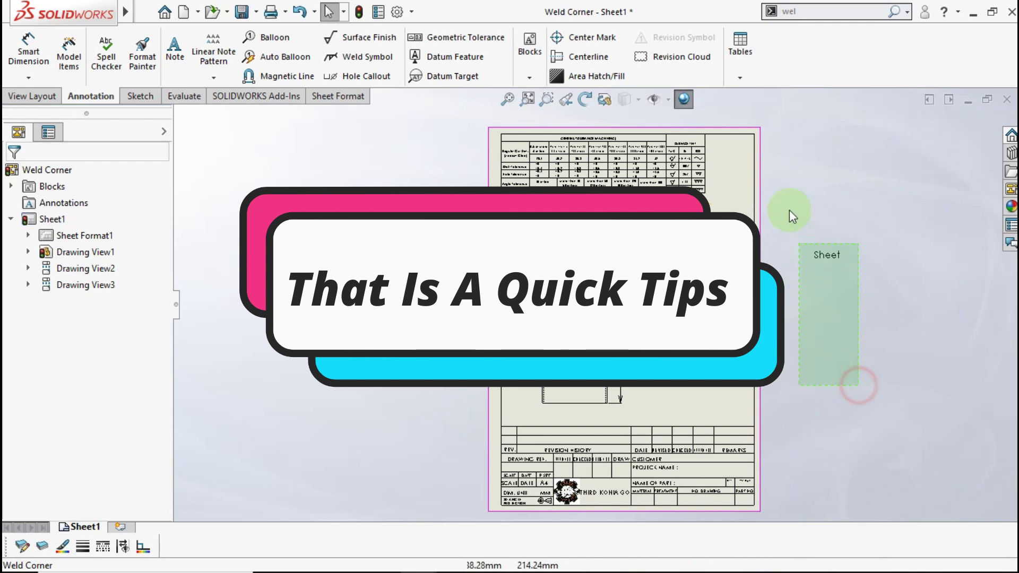